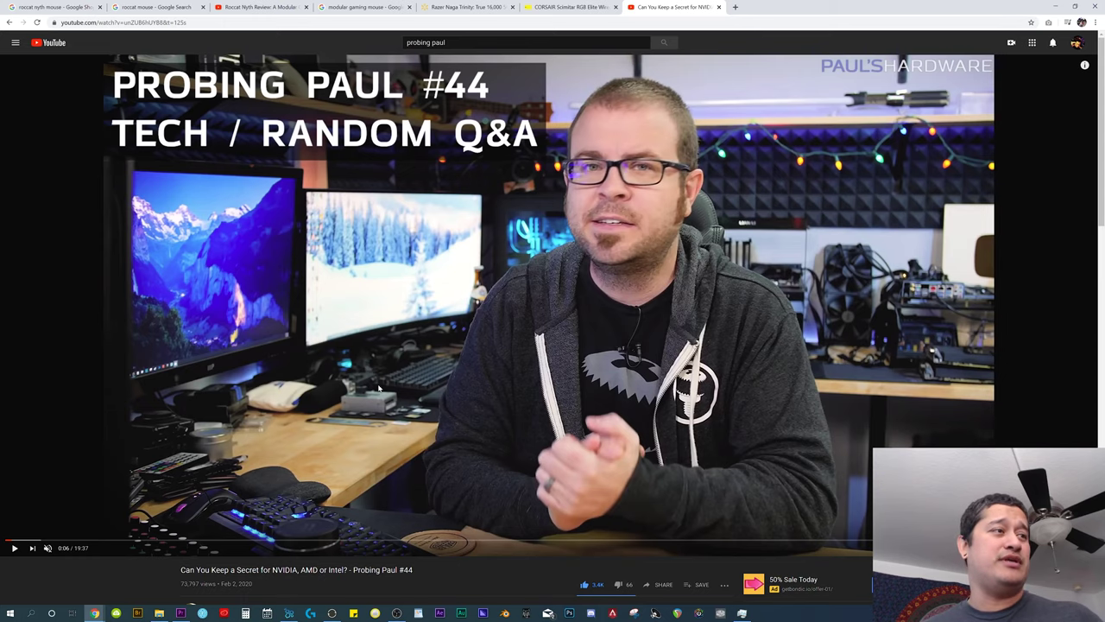
Scroll down to the comments, including the viewer's question about video-editing peripherals.
scroll(378, 389, down, 5)
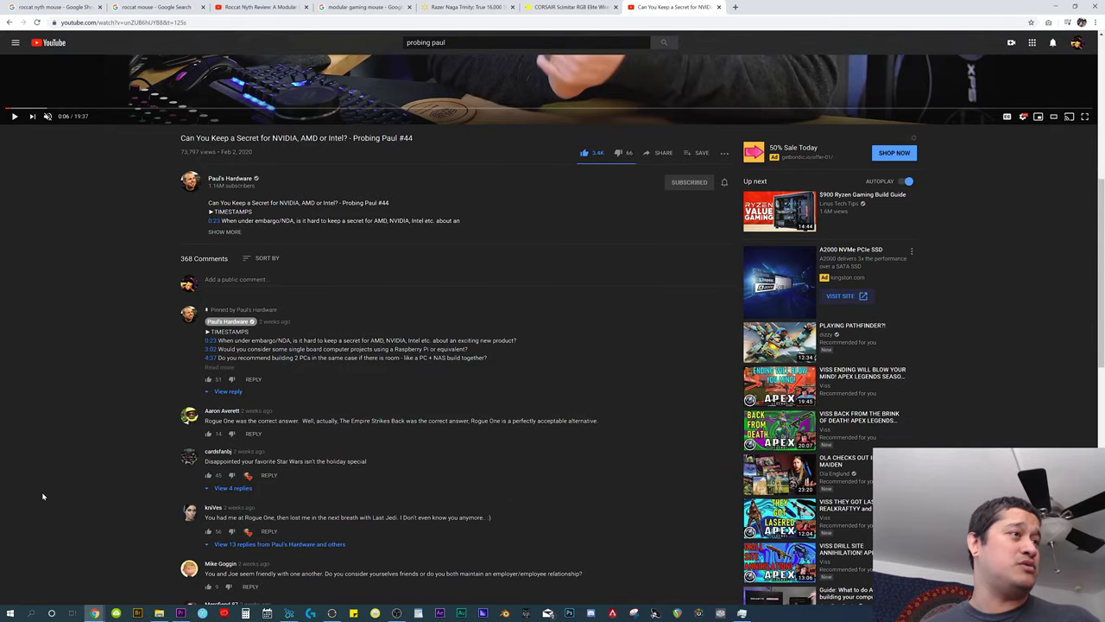
scroll(54, 498, down, 3)
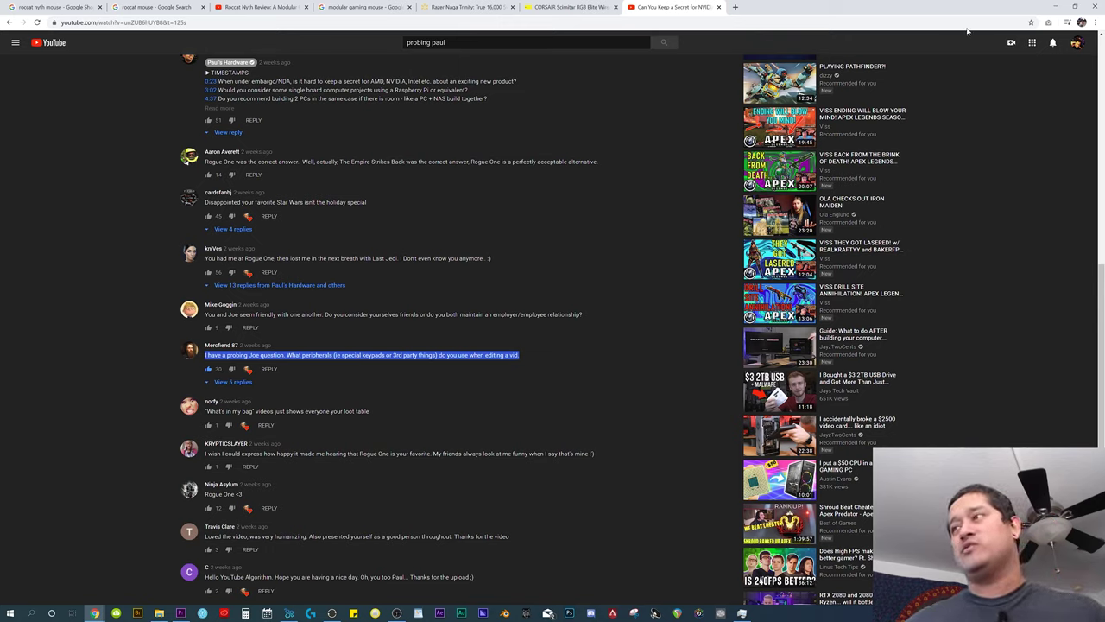
Browse the Roccat Nyth shopping and image results, then go to the Roccat Nyth Review video at 4:06.
click(55, 8)
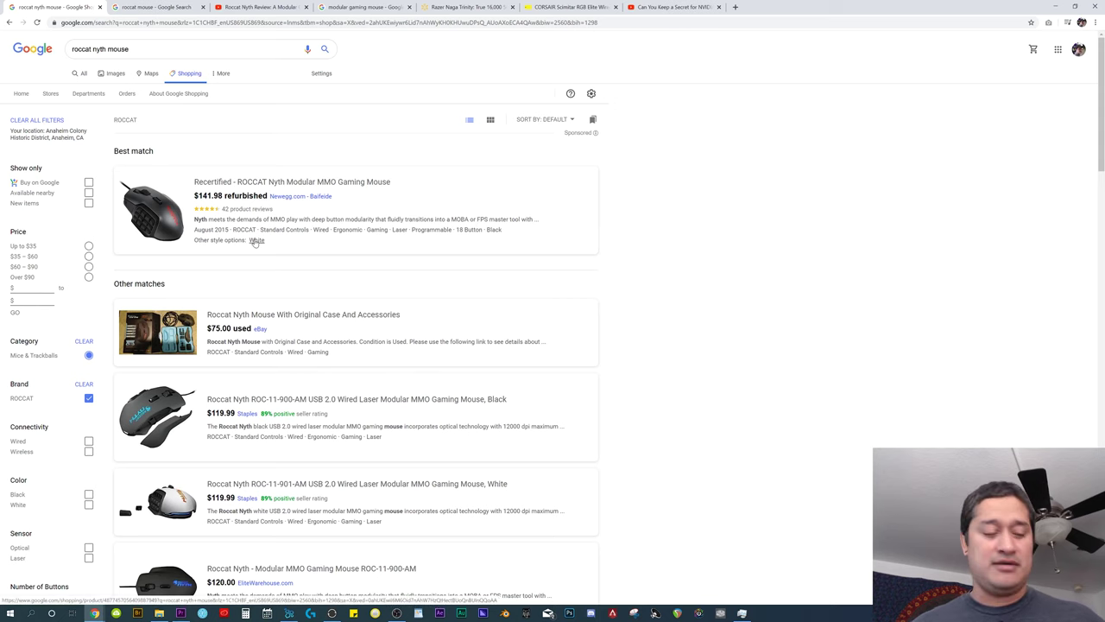
key(ctrl+Tab)
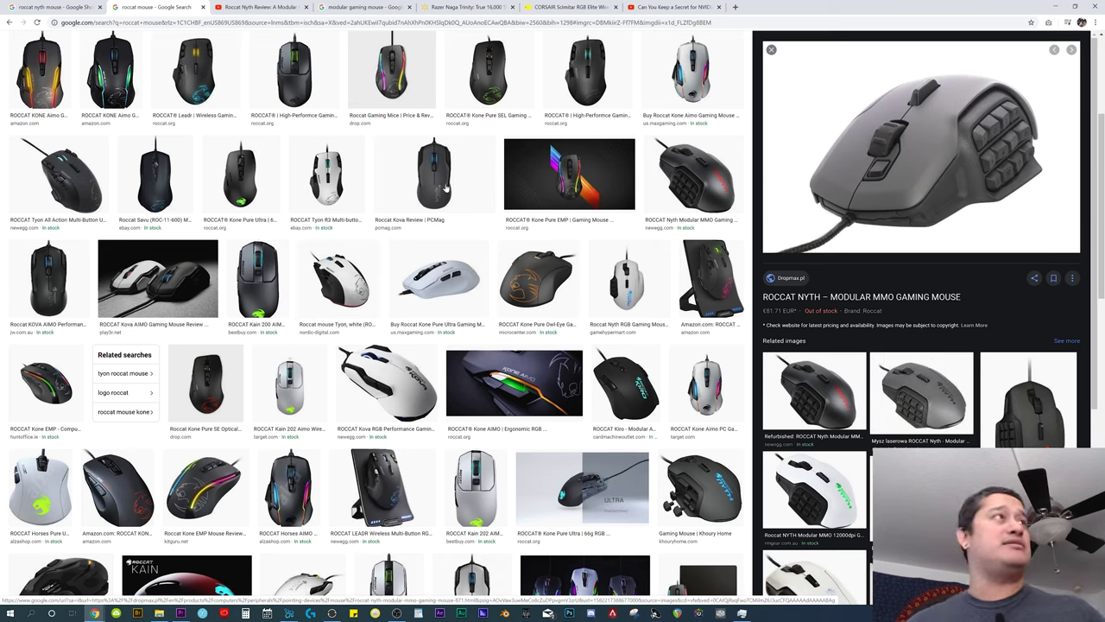
click(257, 7)
scroll(294, 62, up, 1)
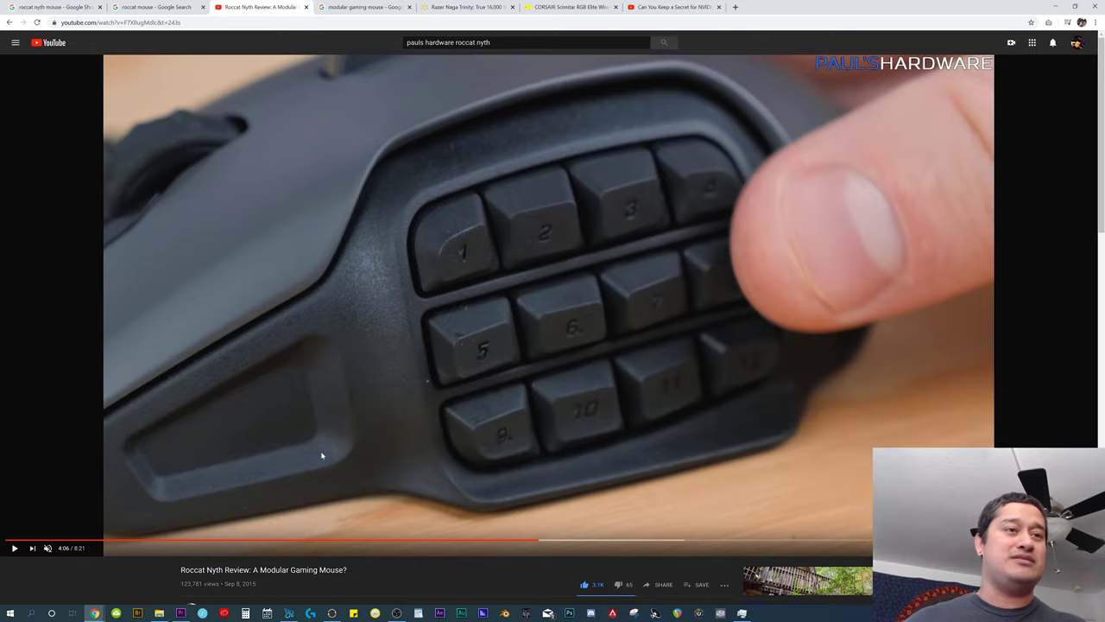
Return to the Roccat Nyth shopping results and scroll through ROCCAT offers from $75.00 to $180.99.
key(ctrl+1)
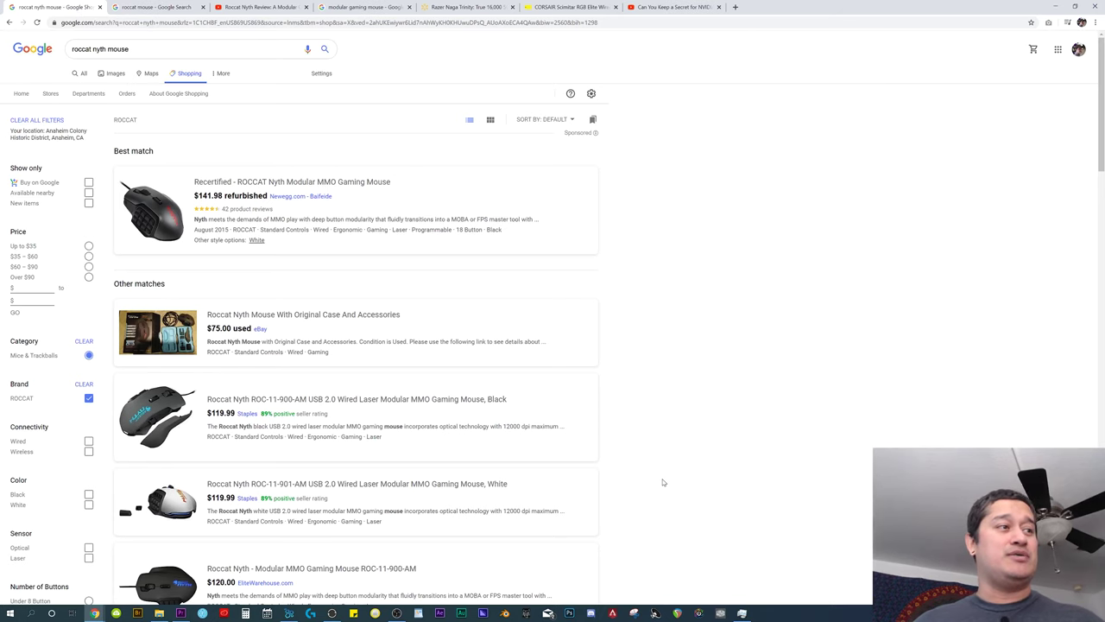
scroll(647, 475, down, 2)
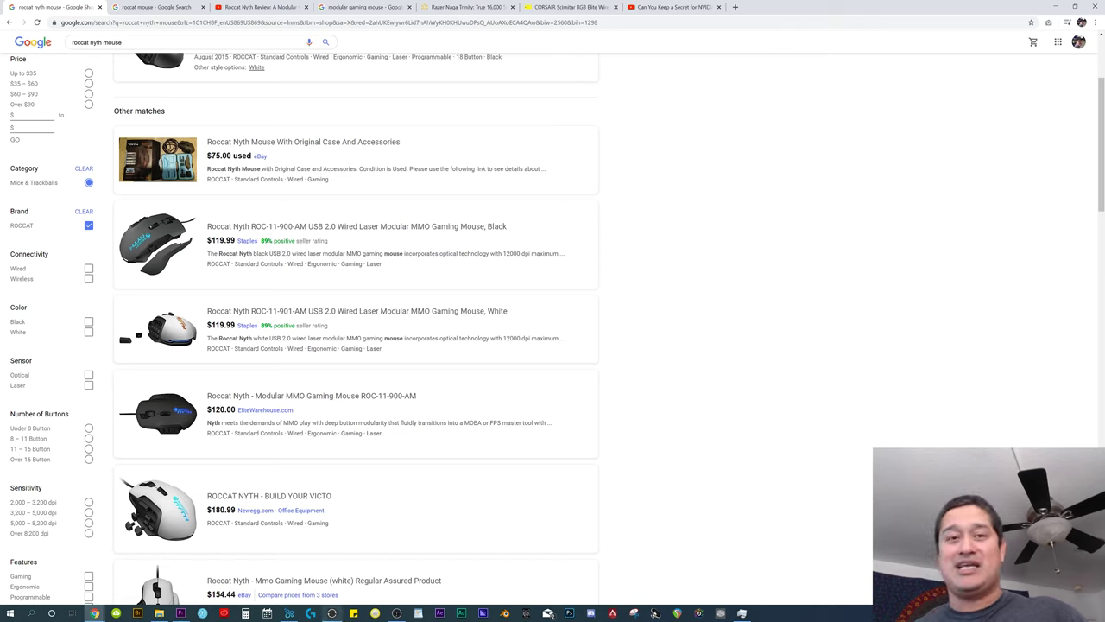
mouse_move(332, 613)
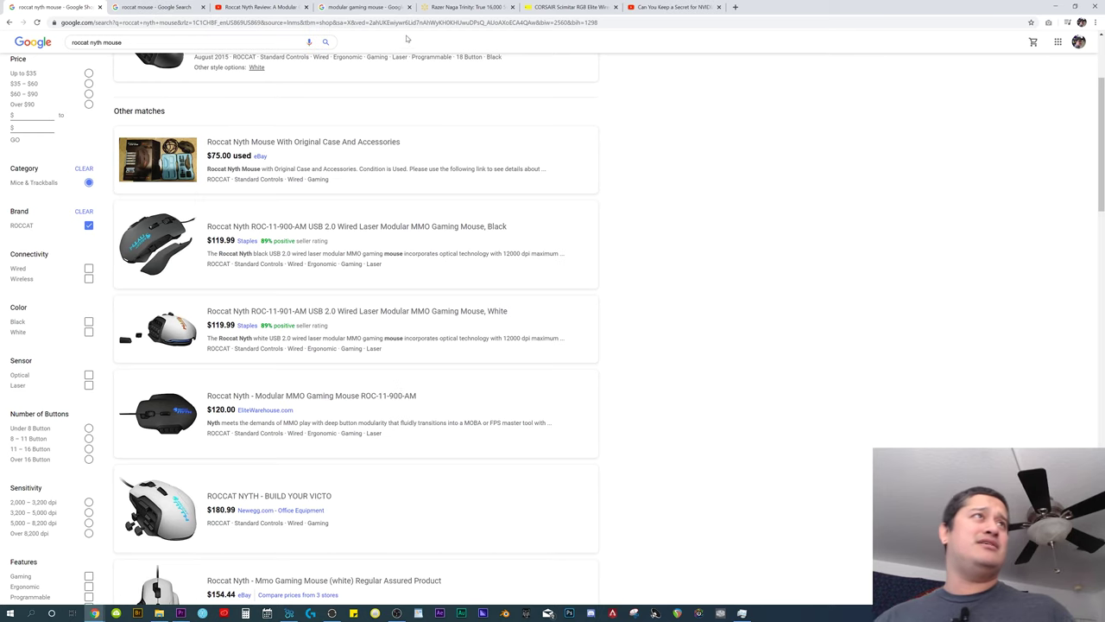
View Walmart's Razer Naga Trinity shortcuts-and-macros image full screen, then go to Best Buy's Corsair Scimitar page.
click(469, 8)
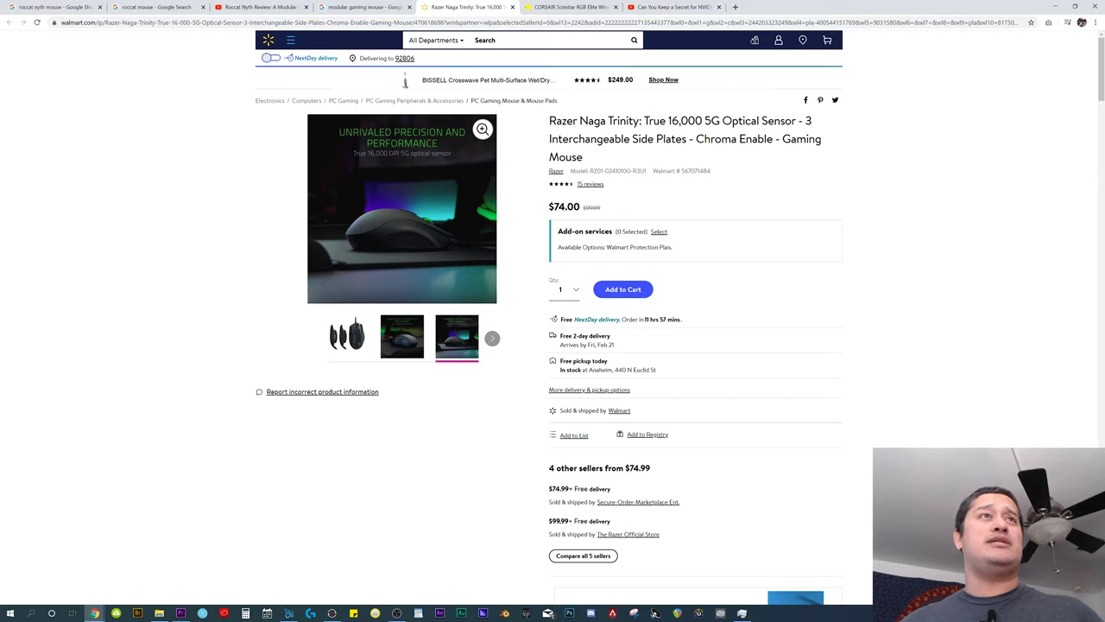
click(405, 339)
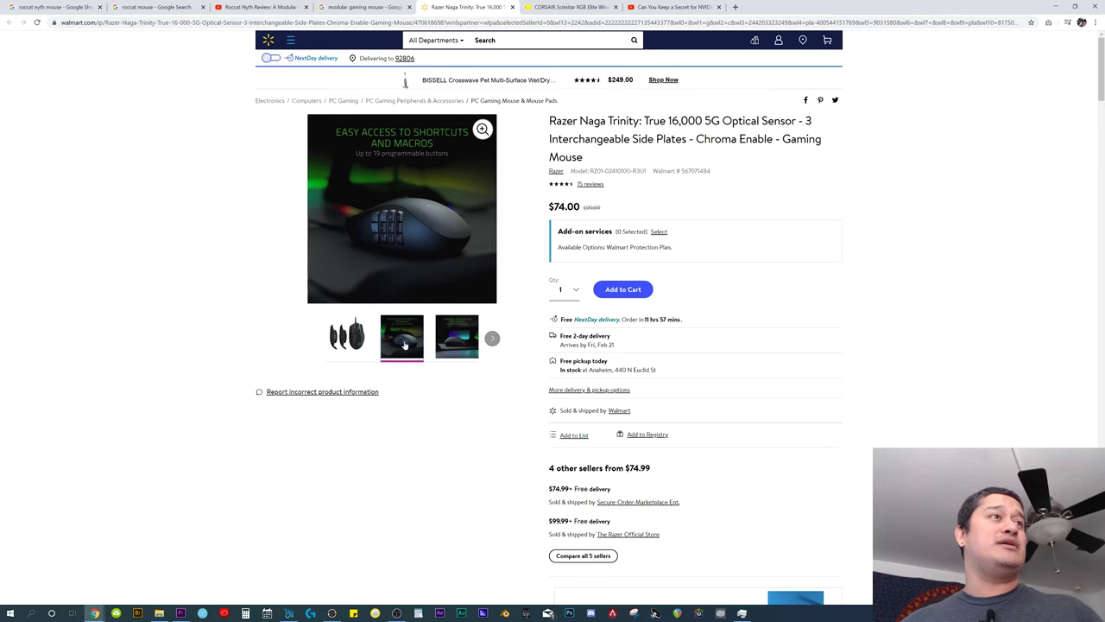
mouse_move(389, 229)
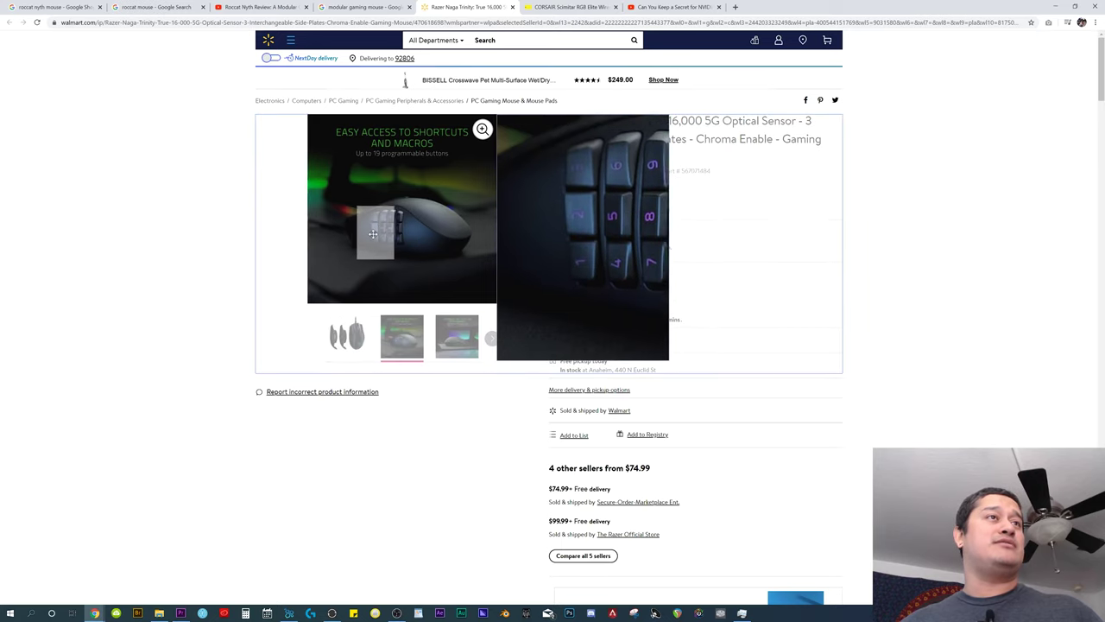
click(372, 231)
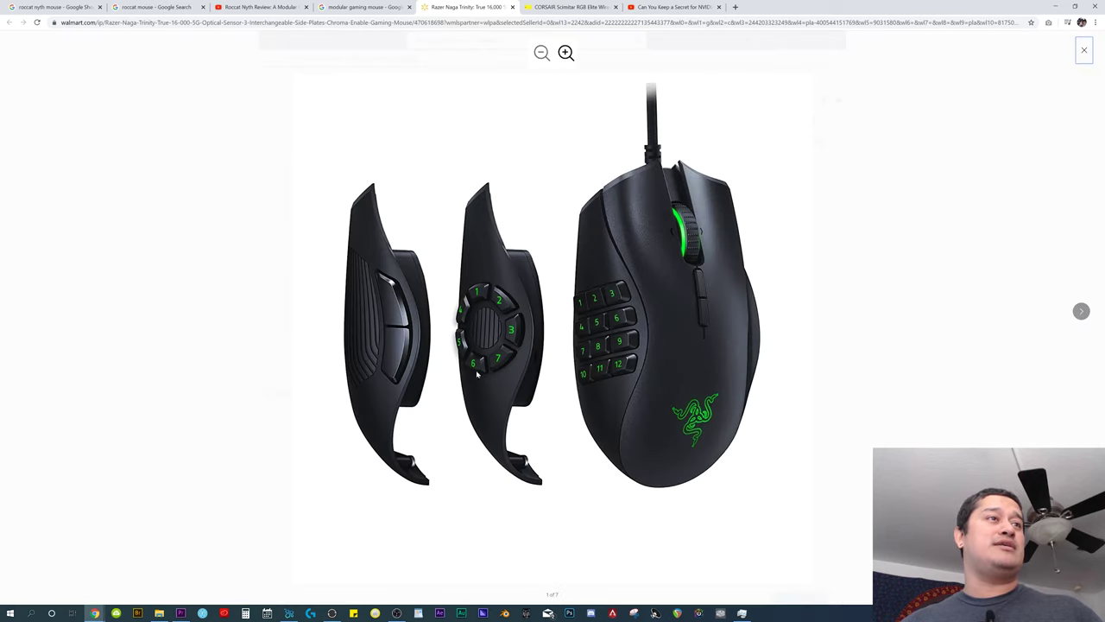
click(1084, 50)
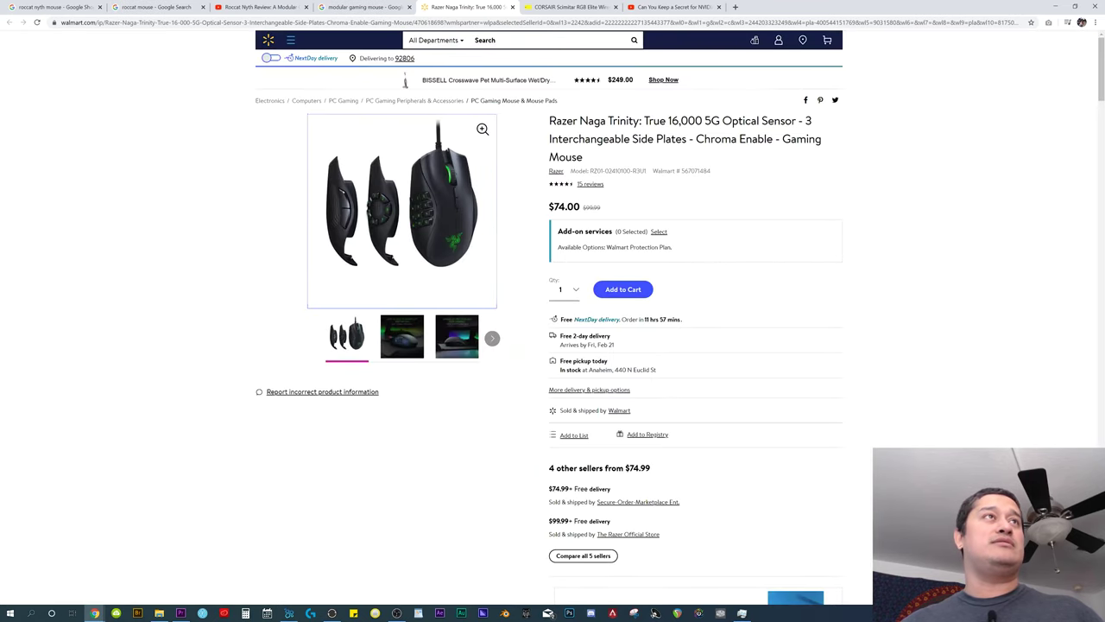
click(570, 7)
click(334, 438)
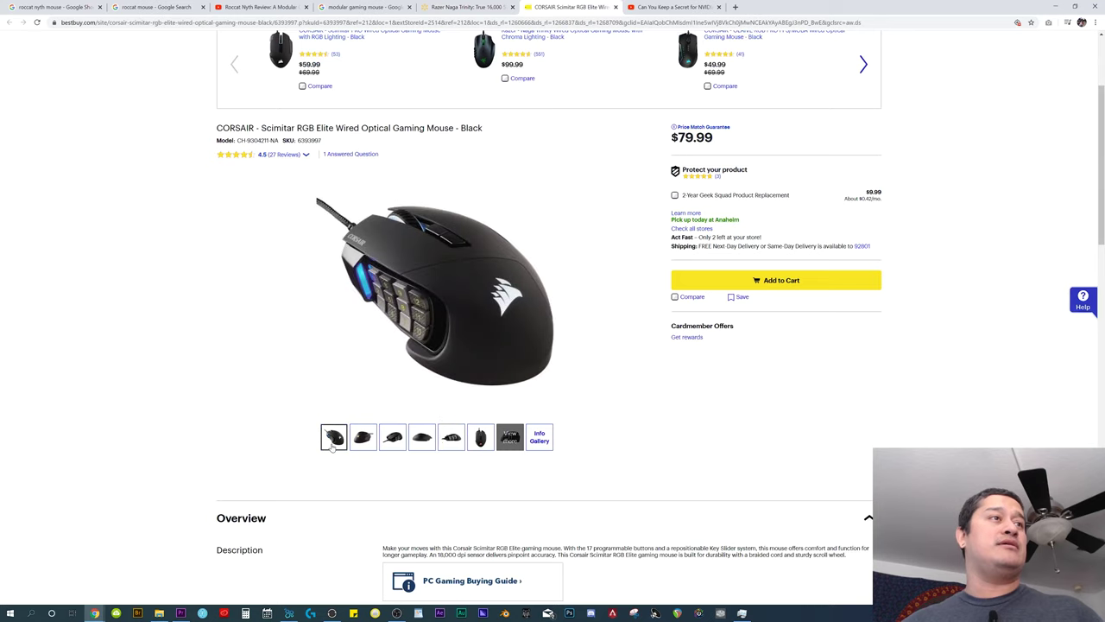
click(332, 445)
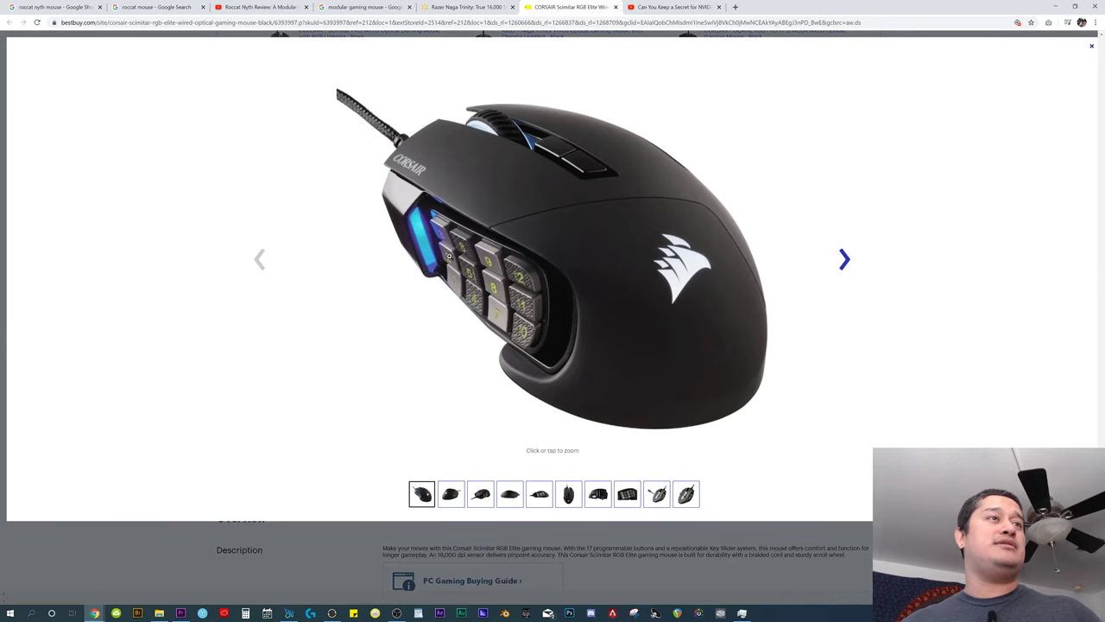
click(843, 260)
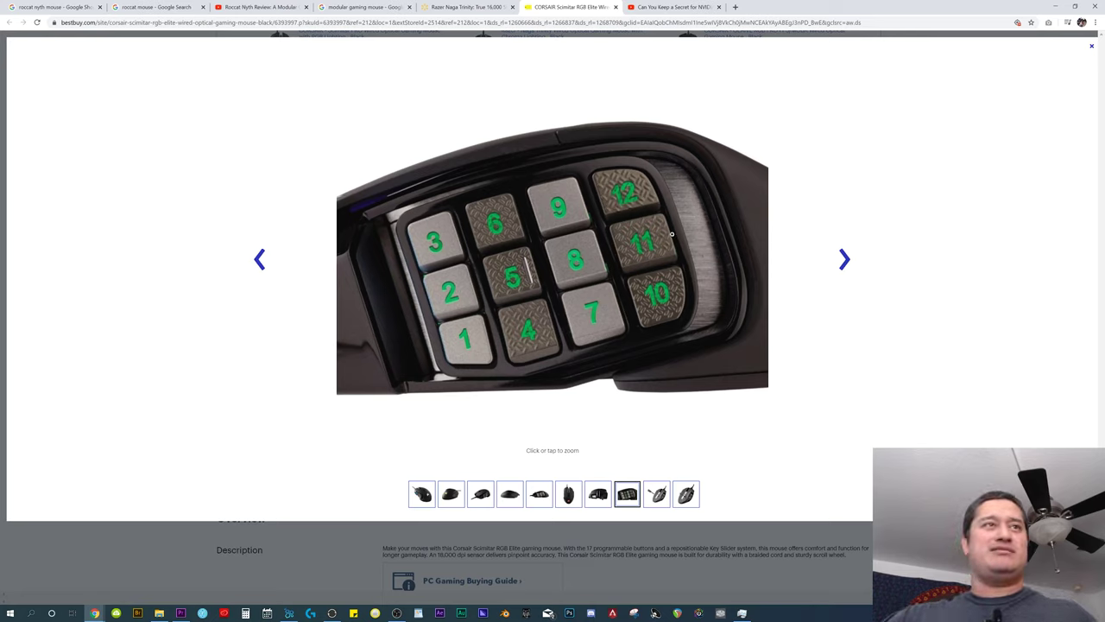
click(1092, 47)
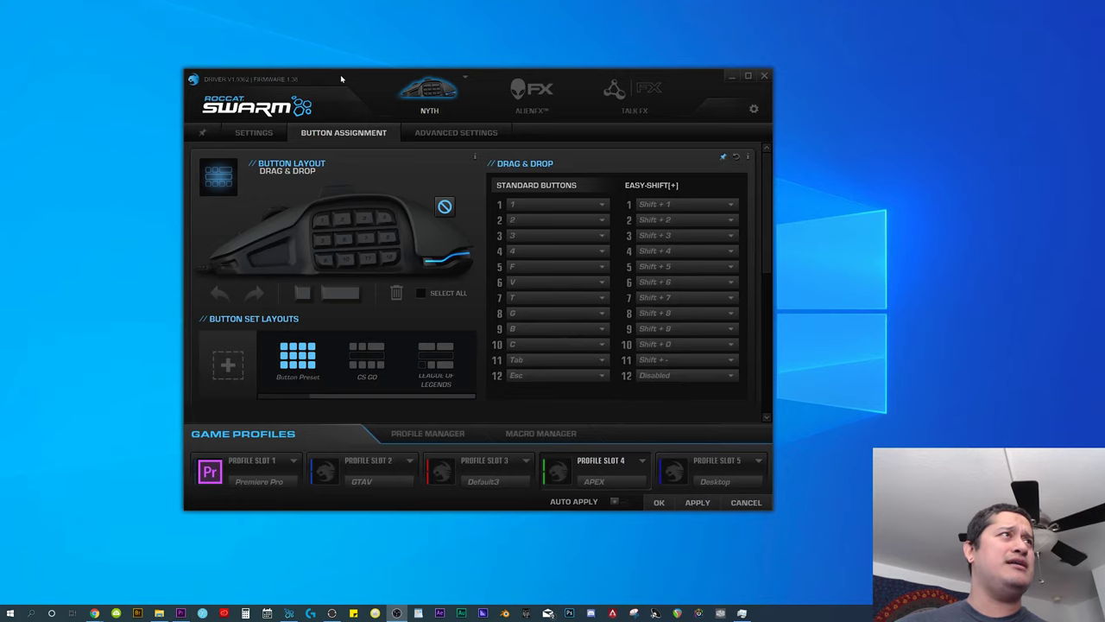
drag(341, 78, 406, 77)
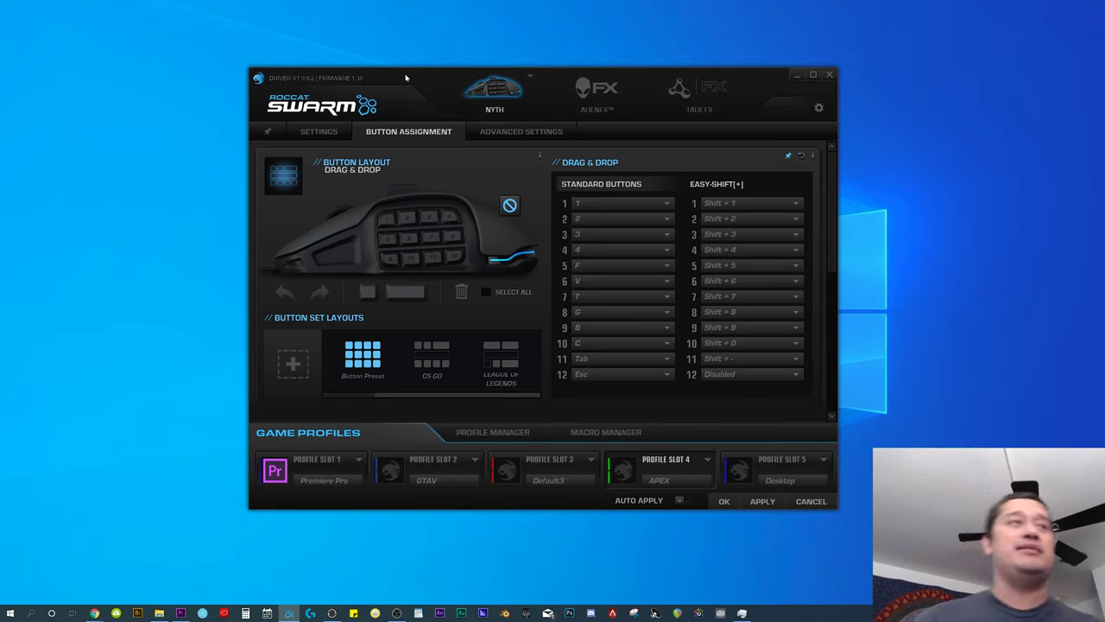
click(666, 205)
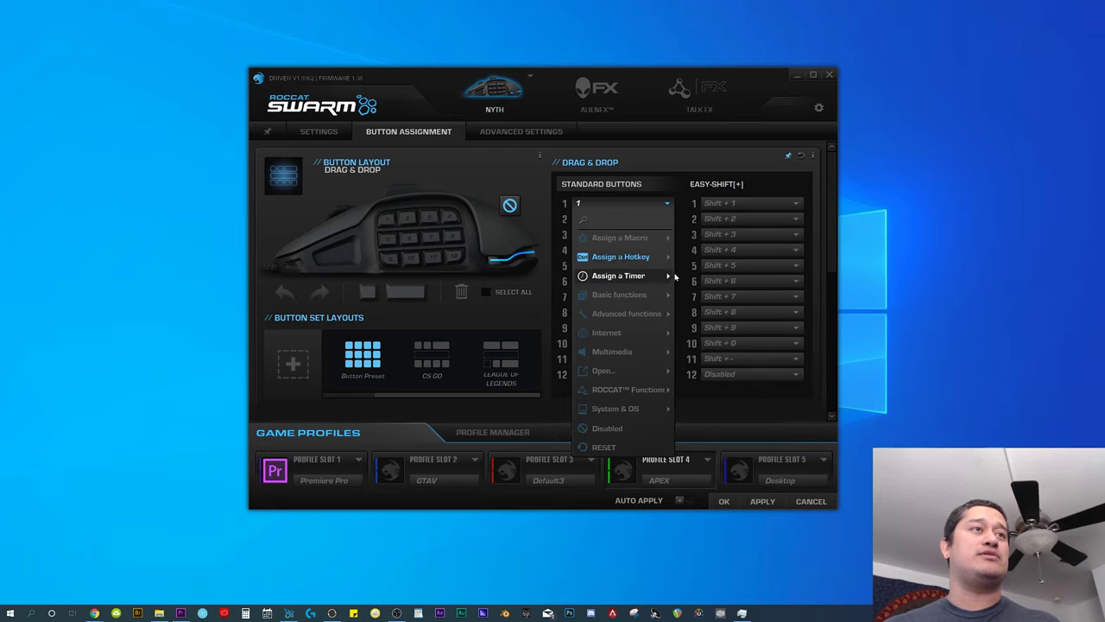
mouse_move(645, 257)
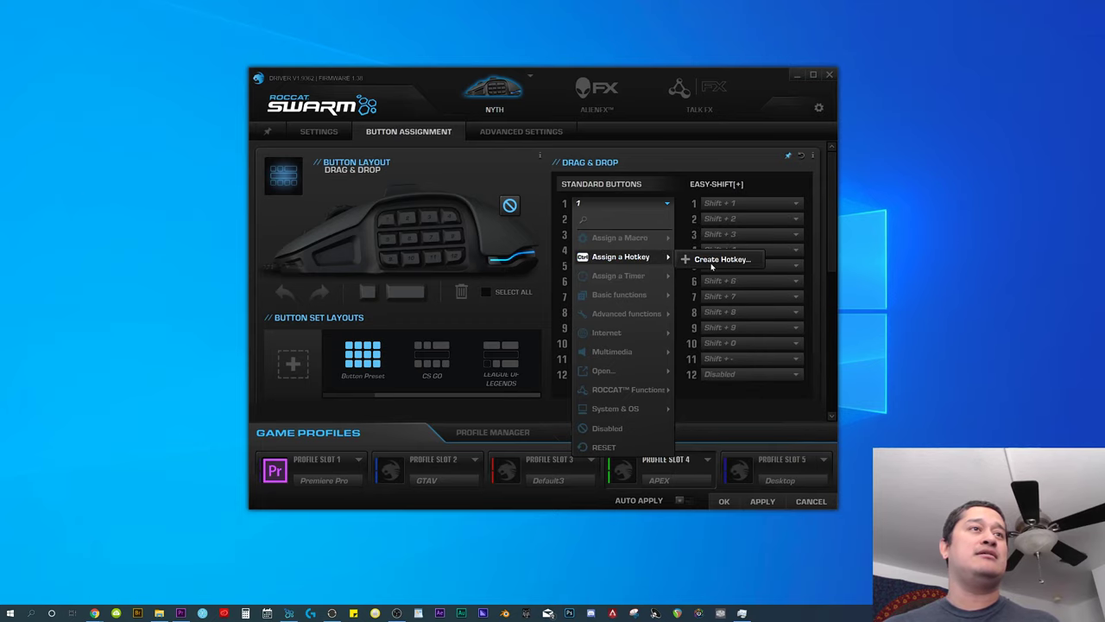
click(711, 261)
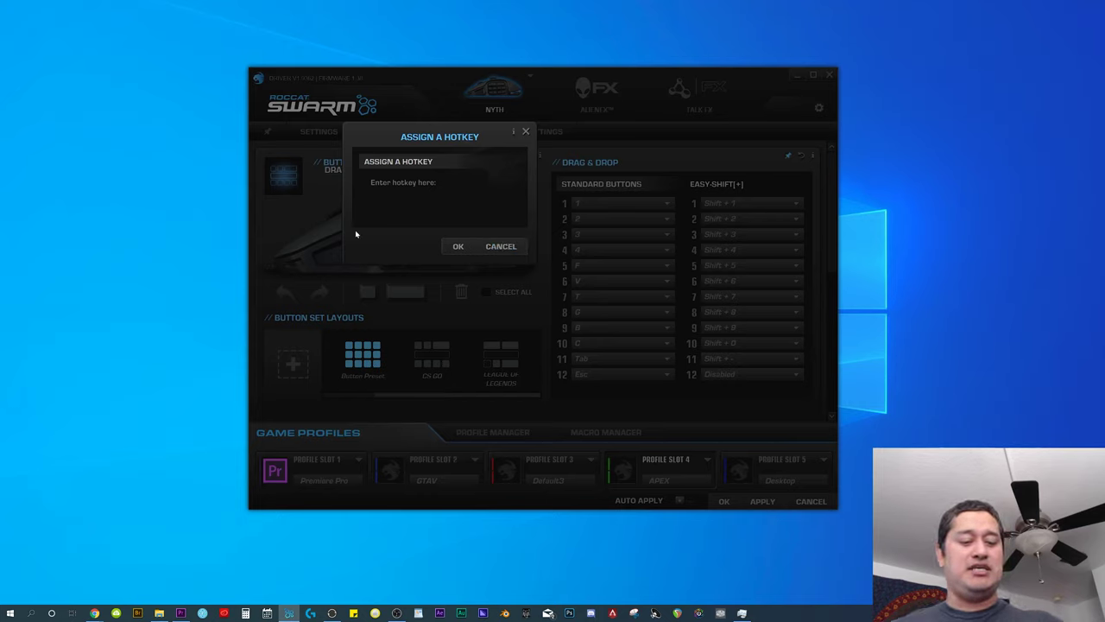
click(501, 246)
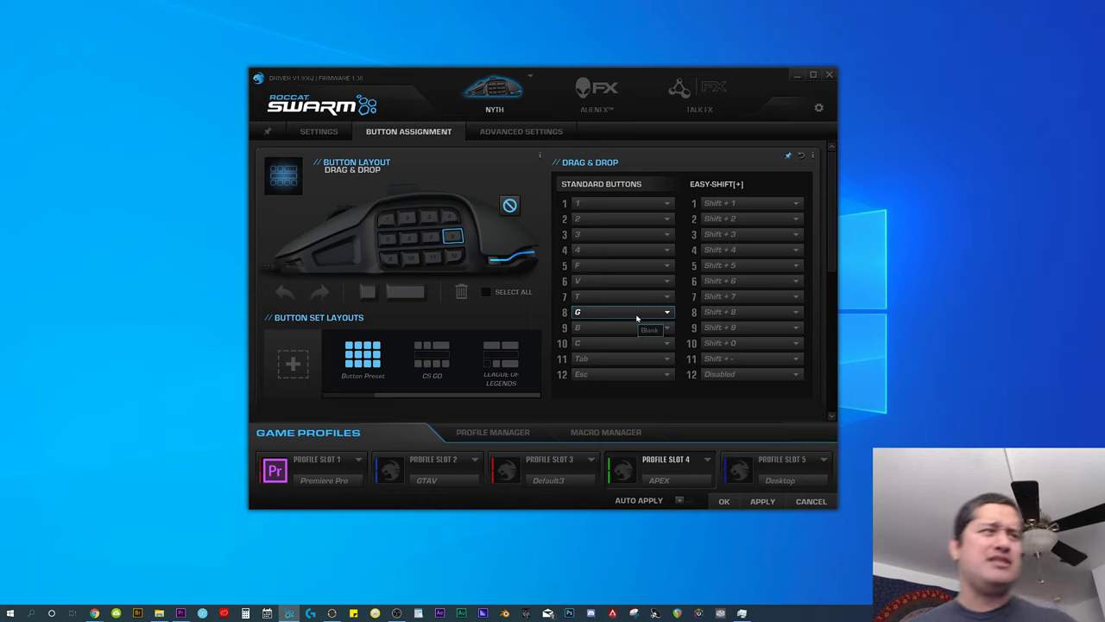
Select Profile Slot 1 (Premiere Pro) to show its side-button editing shortcuts.
click(324, 462)
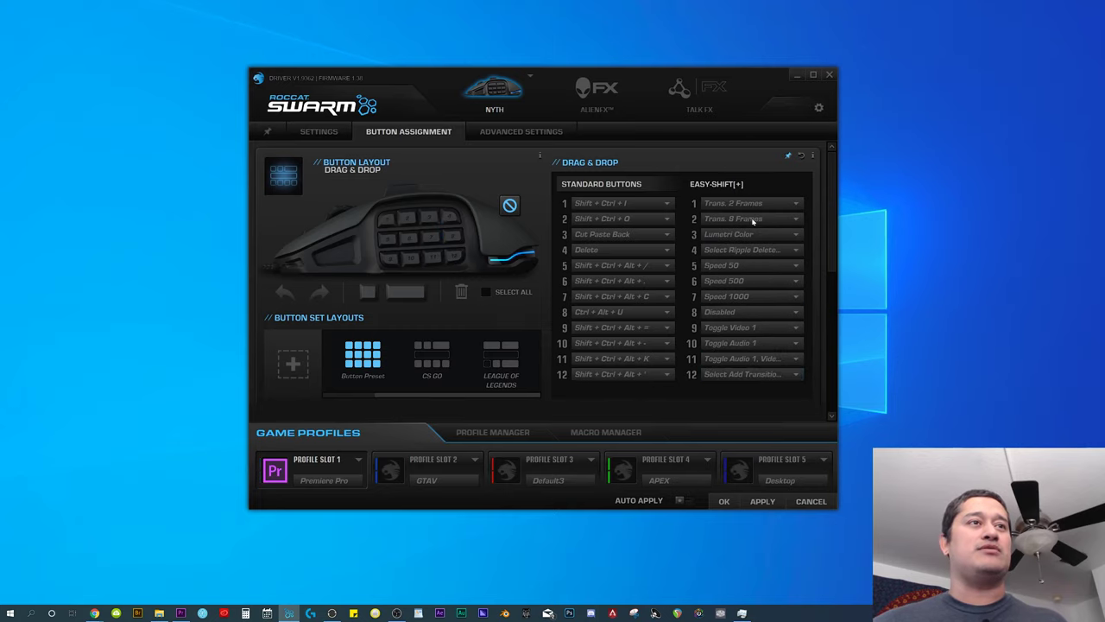
In the Macro Manager, create a new macro folder named 'test'.
click(606, 432)
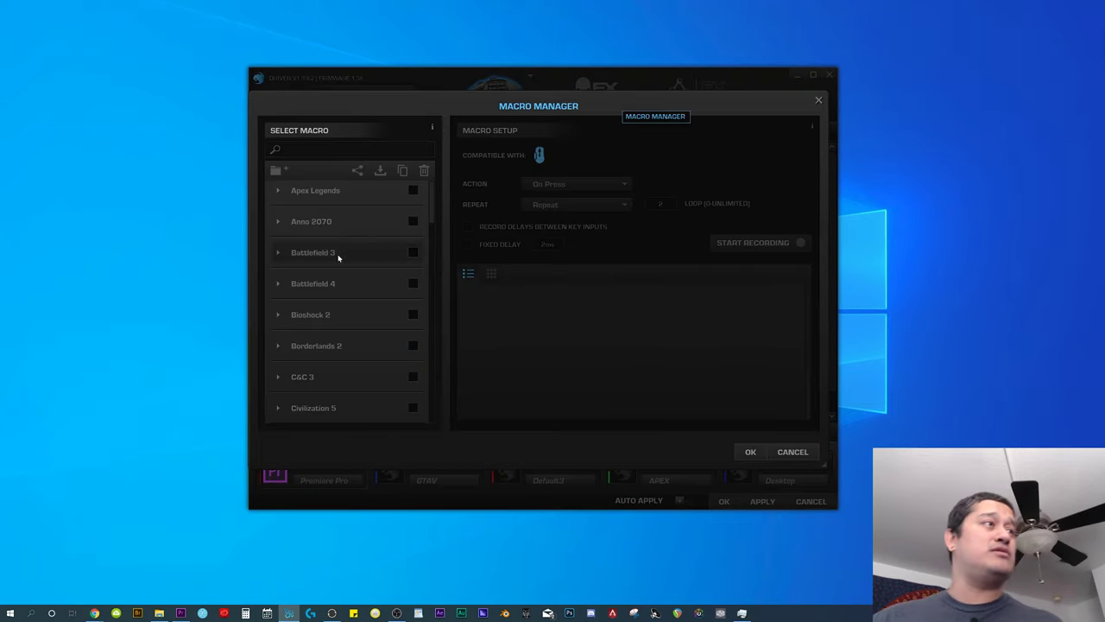
text(pre)
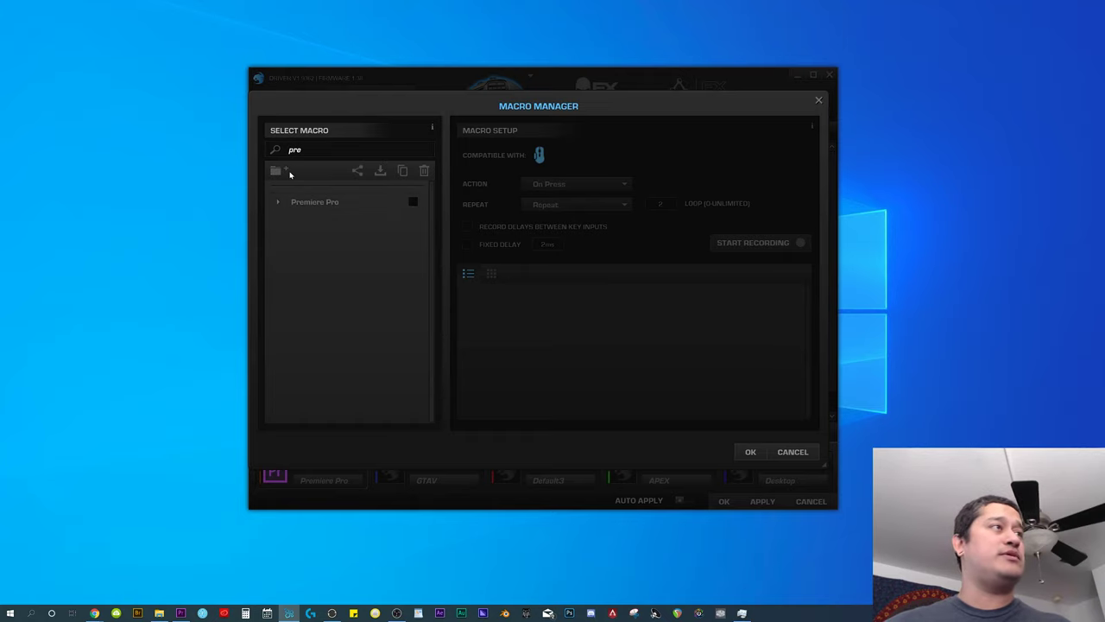
click(285, 171)
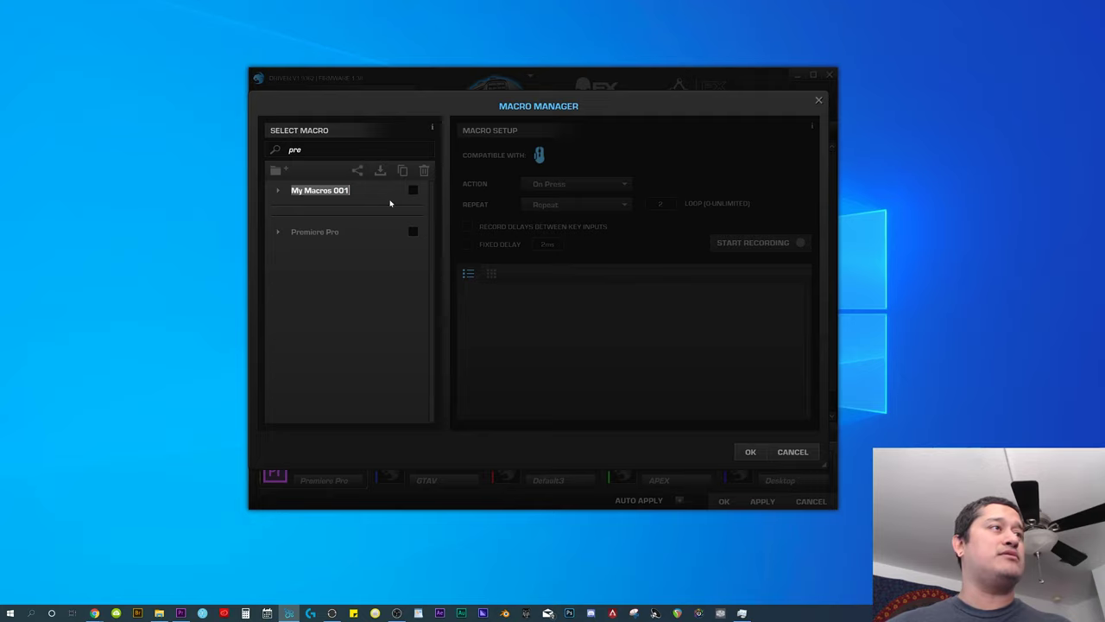
text(test)
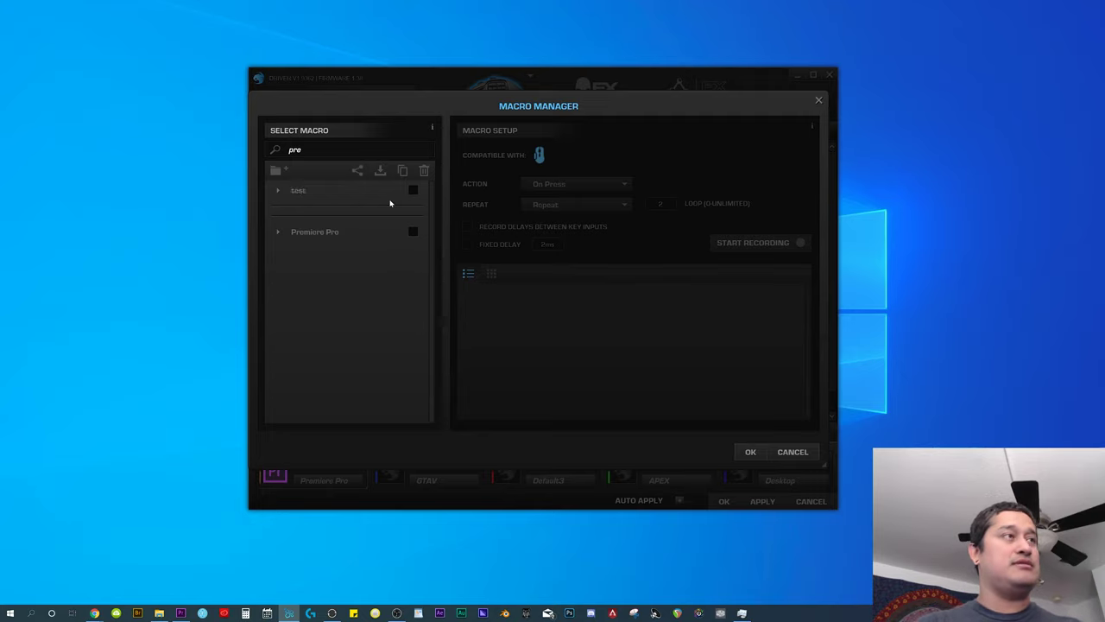
key(Return)
Add a new macro to the test folder and record the L and O keystrokes into it.
click(292, 209)
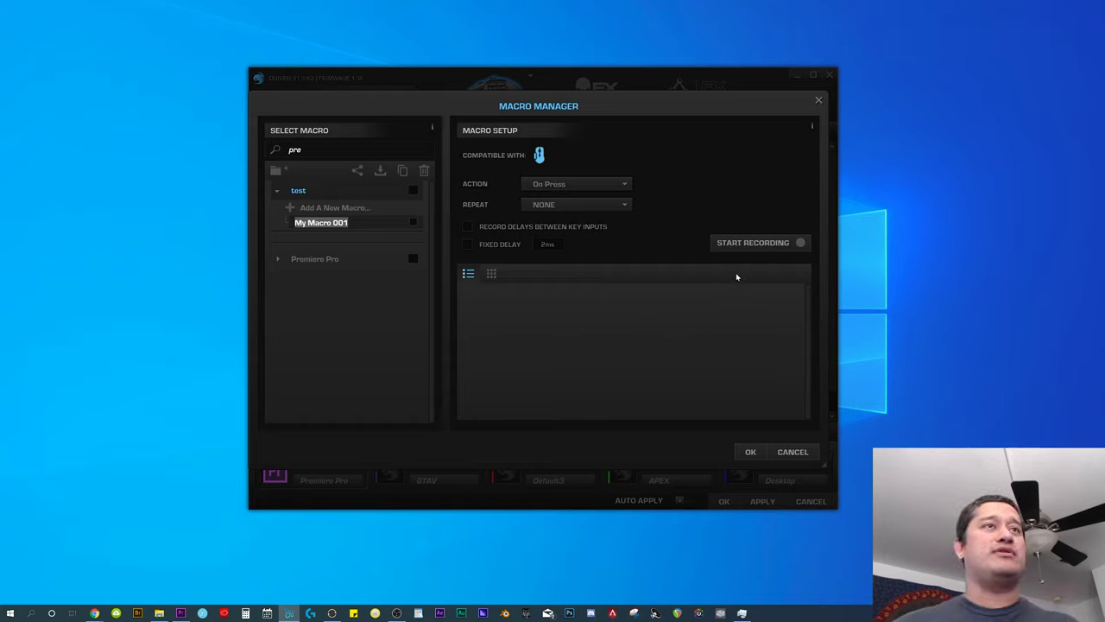
click(774, 244)
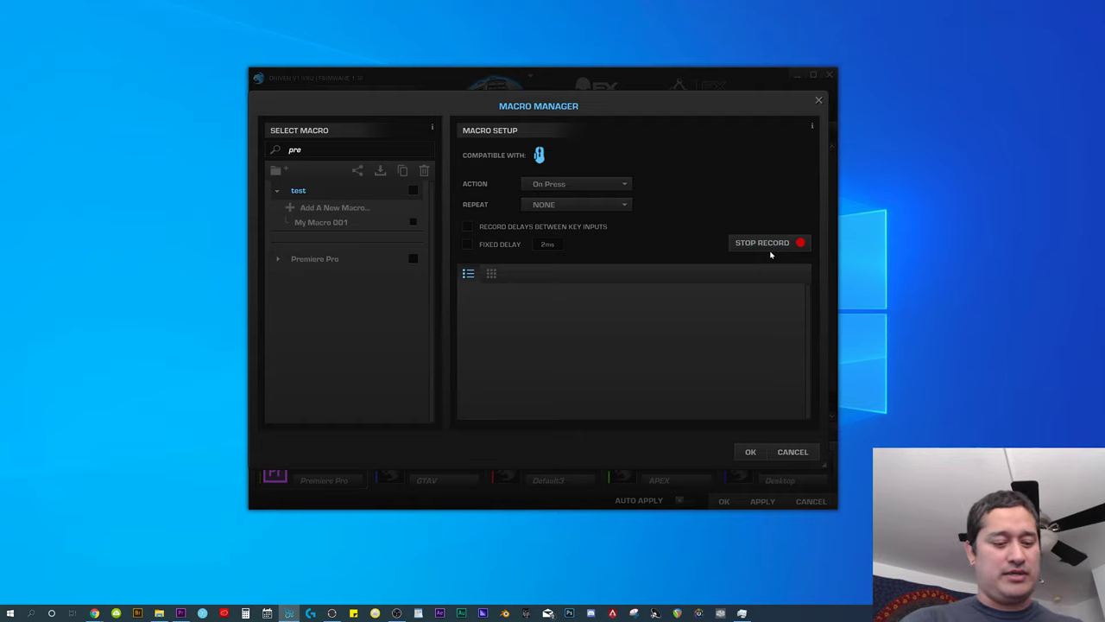
key(l)
key(o)
key(o)
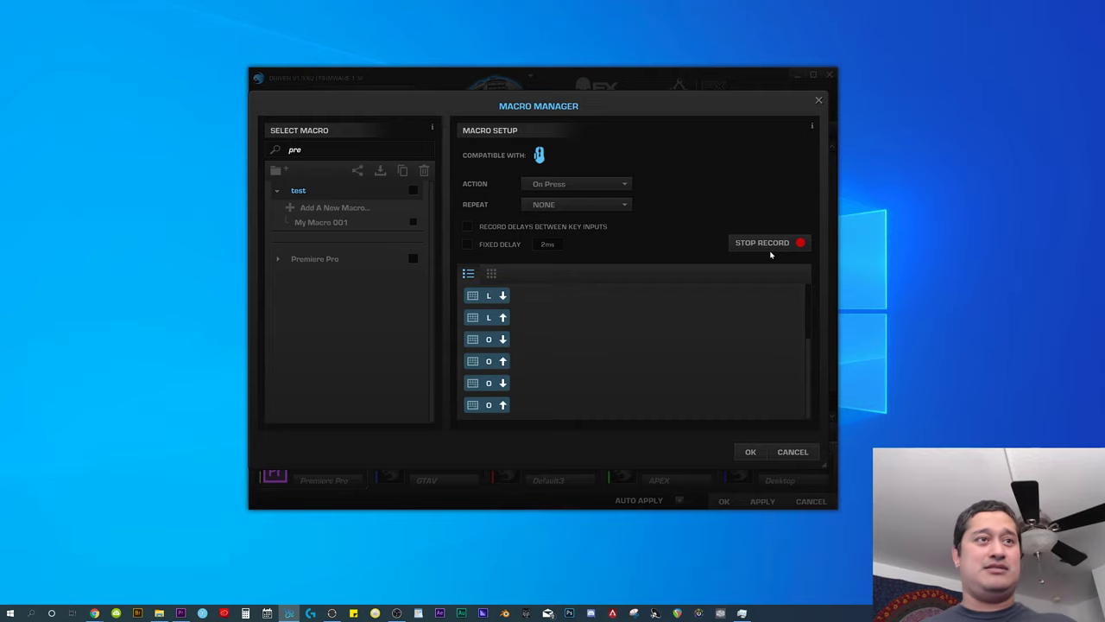
click(771, 251)
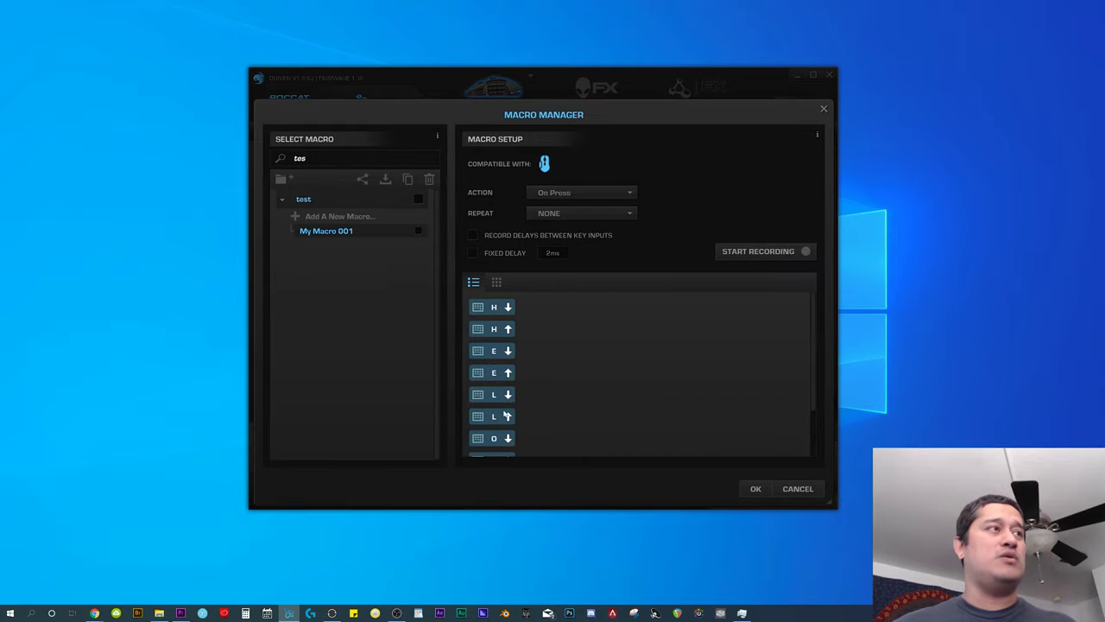
Rename My Macro 001 to 'Hello' and save the macros.
double_click(346, 231)
key(ctrl+a)
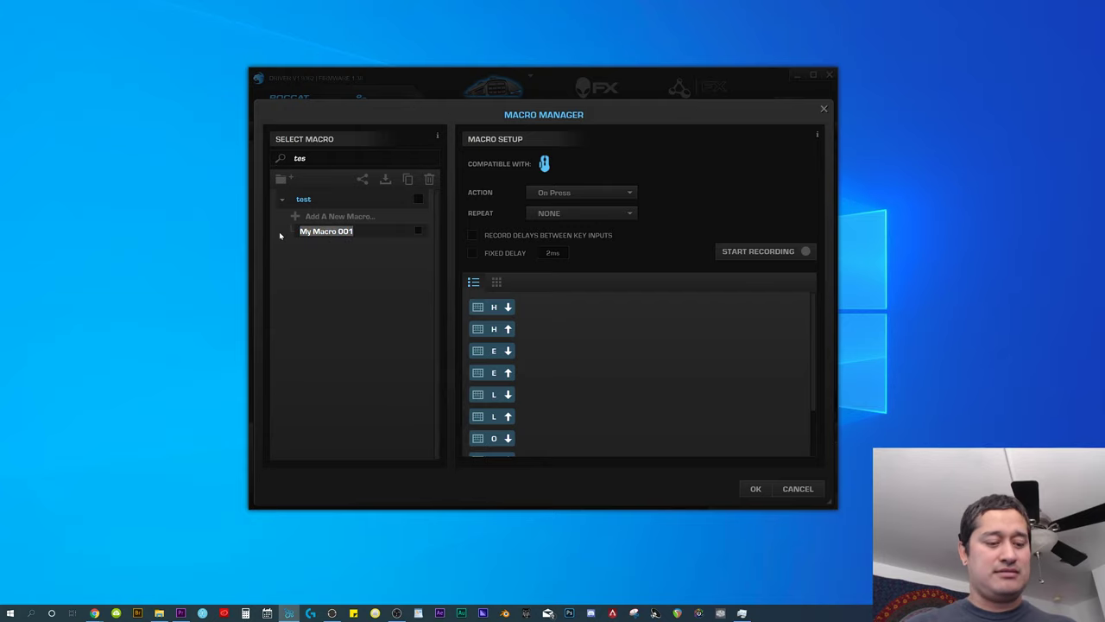
text(Hello)
key(Return)
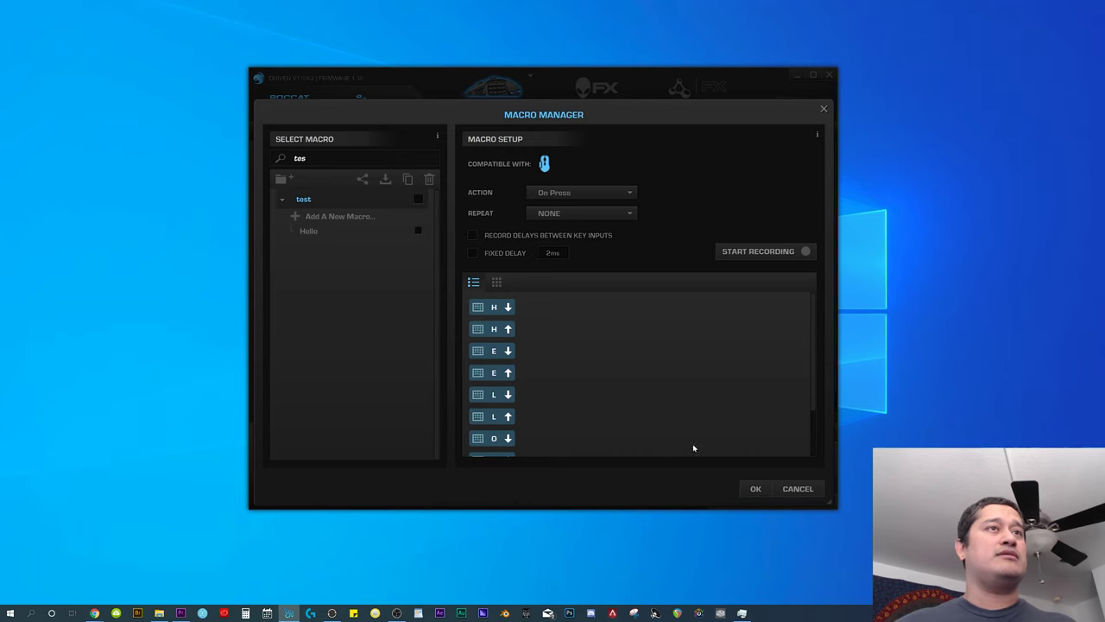
click(754, 489)
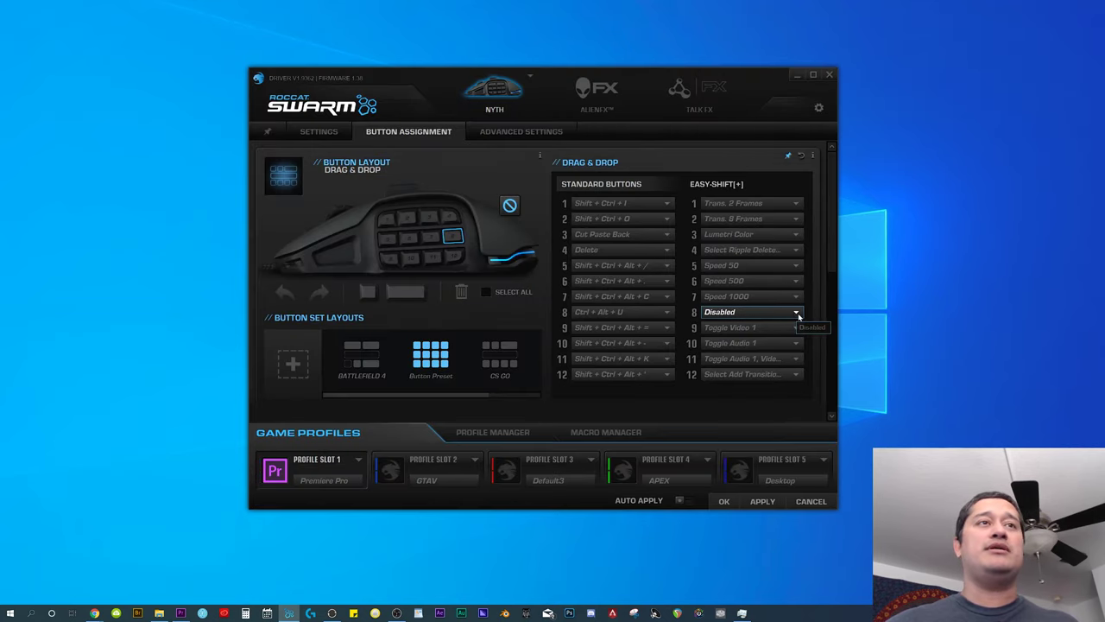
Assign the test > Hello macro to Easy-Shift button 8 and apply the profile.
click(796, 314)
mouse_move(796, 356)
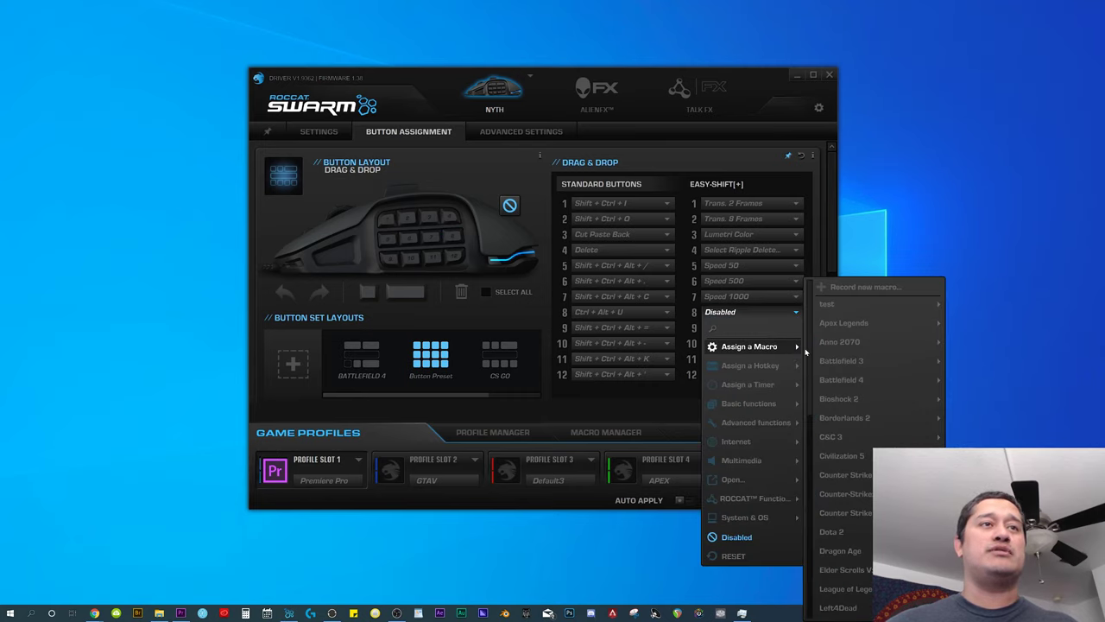
scroll(818, 535, down, 10)
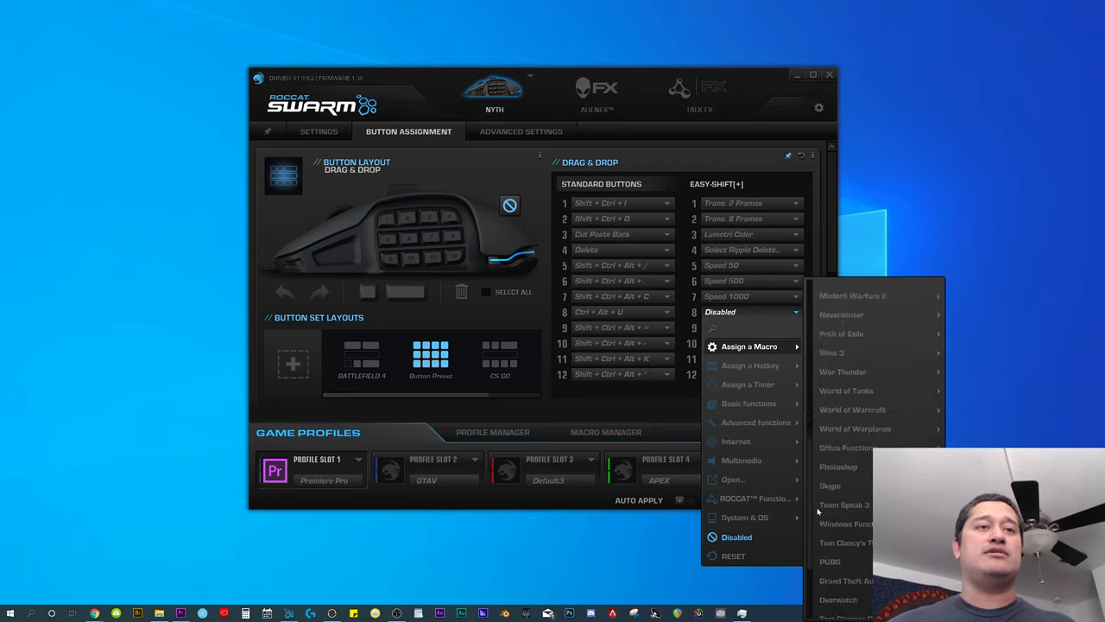
scroll(819, 549, up, 10)
mouse_move(868, 305)
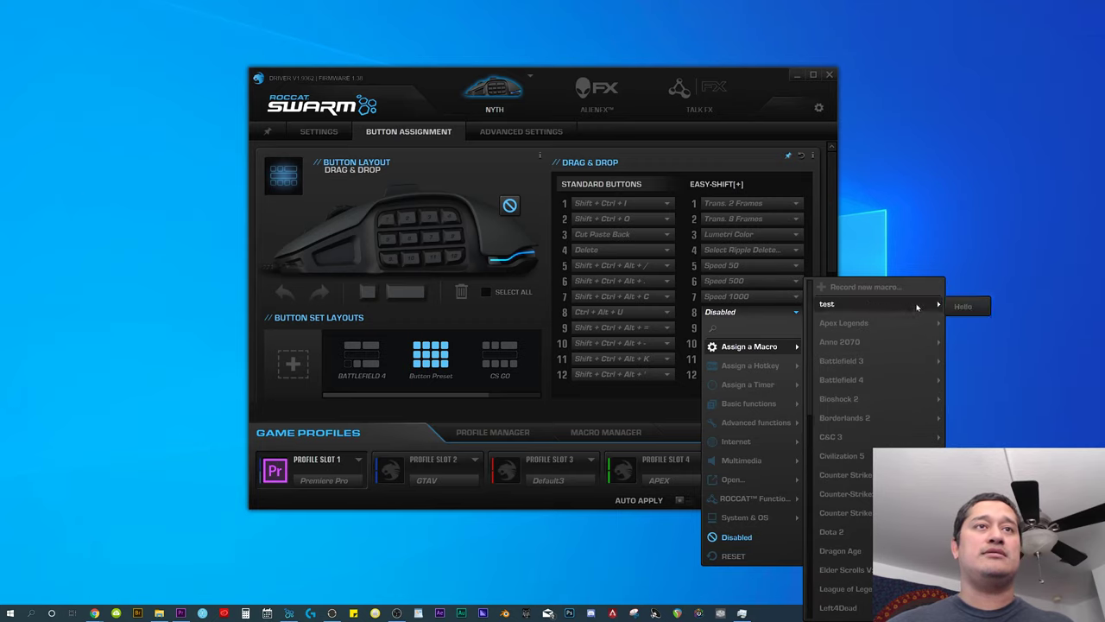
click(964, 306)
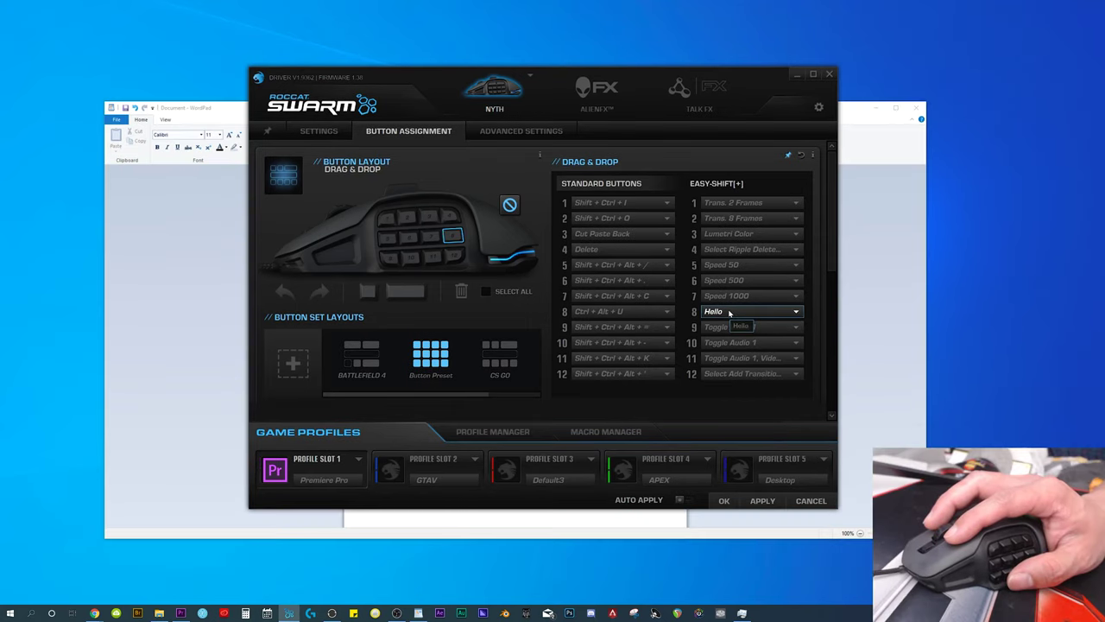
click(763, 500)
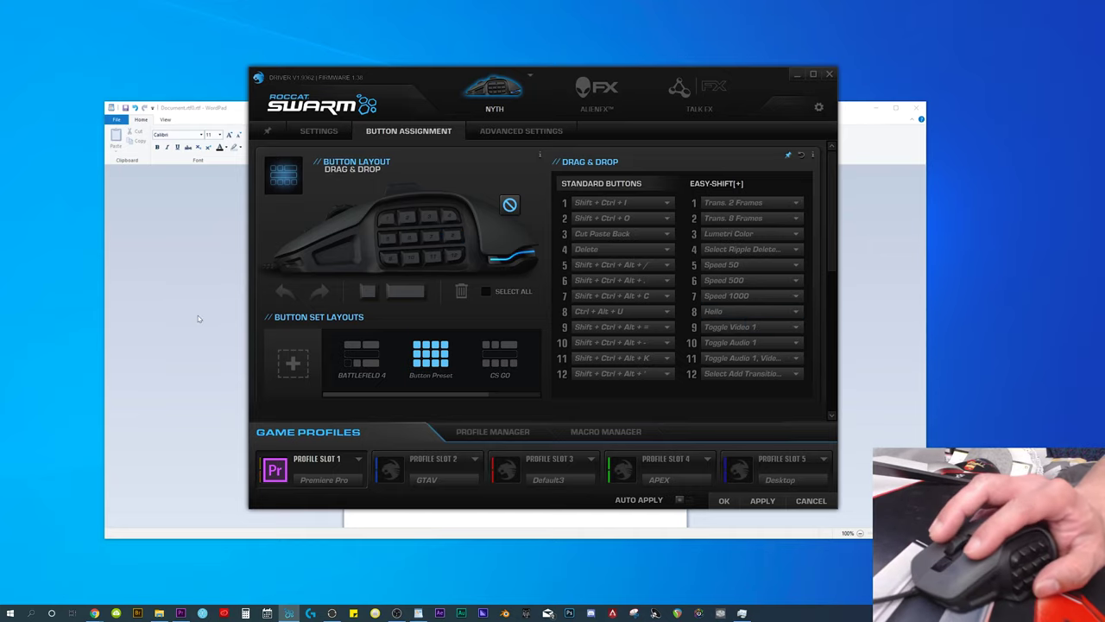
Trigger the macro in WordPad to type 'hello', then clear the document and switch to Premiere Pro.
key(alt+Tab)
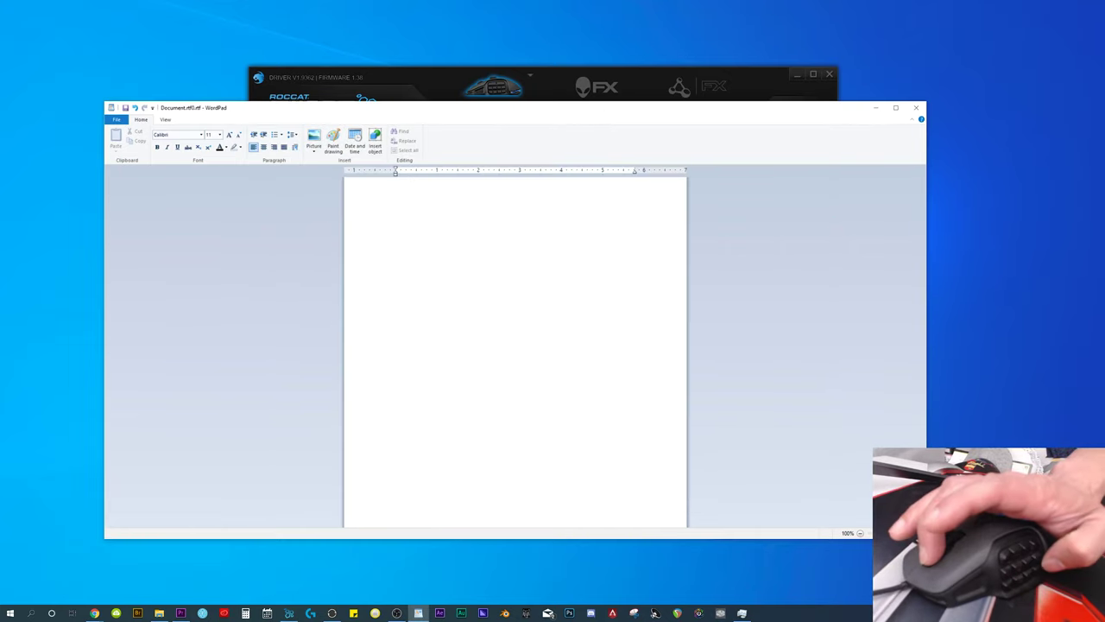
text(helloo)
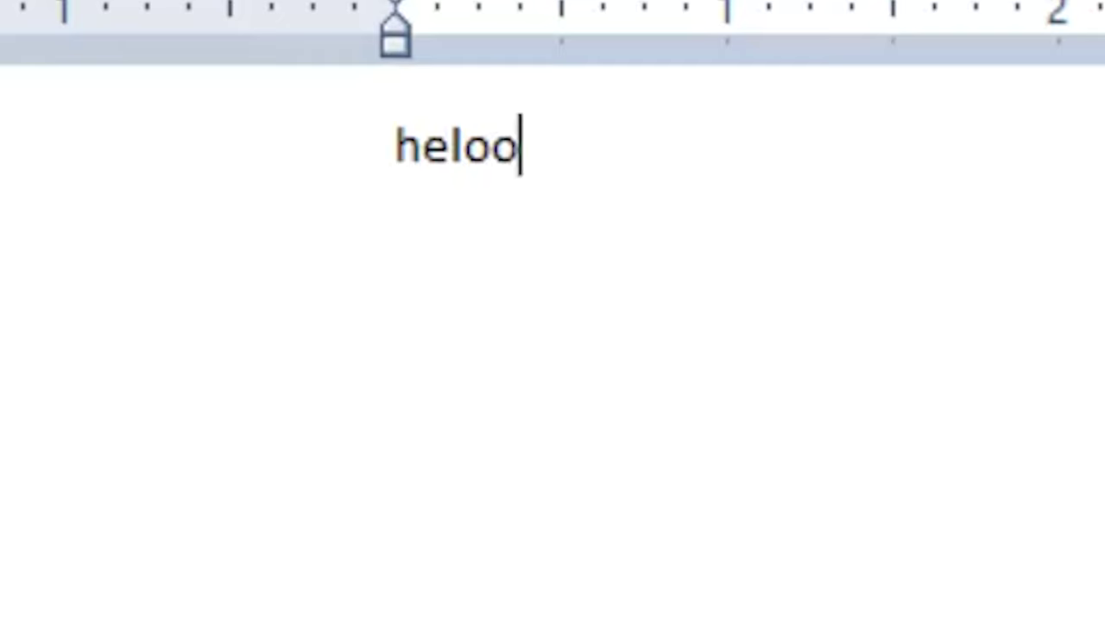
key(ctrl+a)
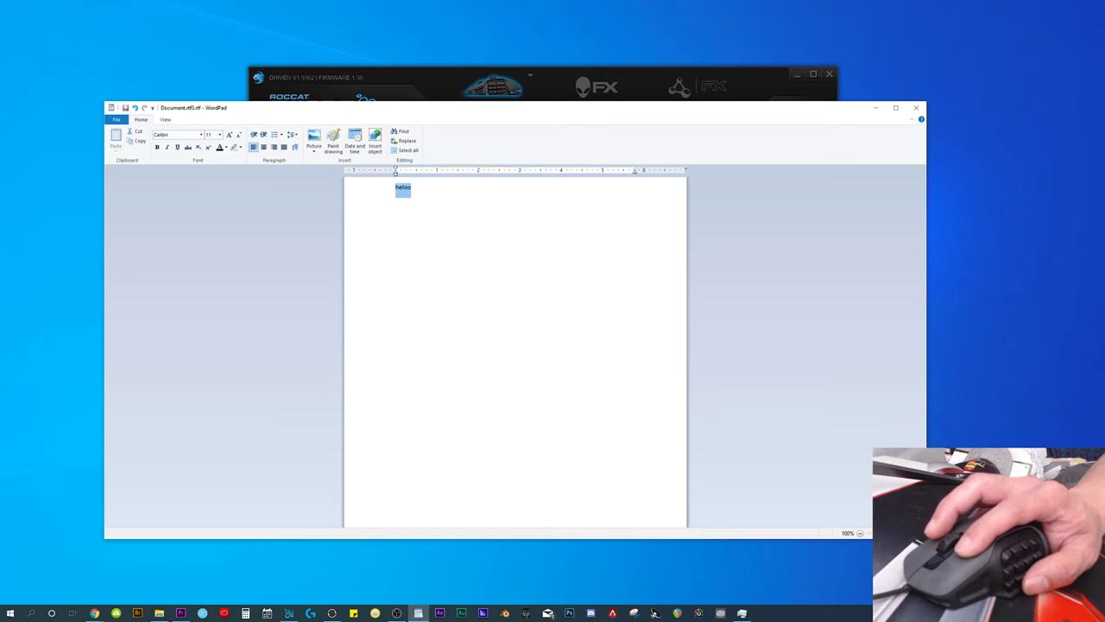
key(BackSpace)
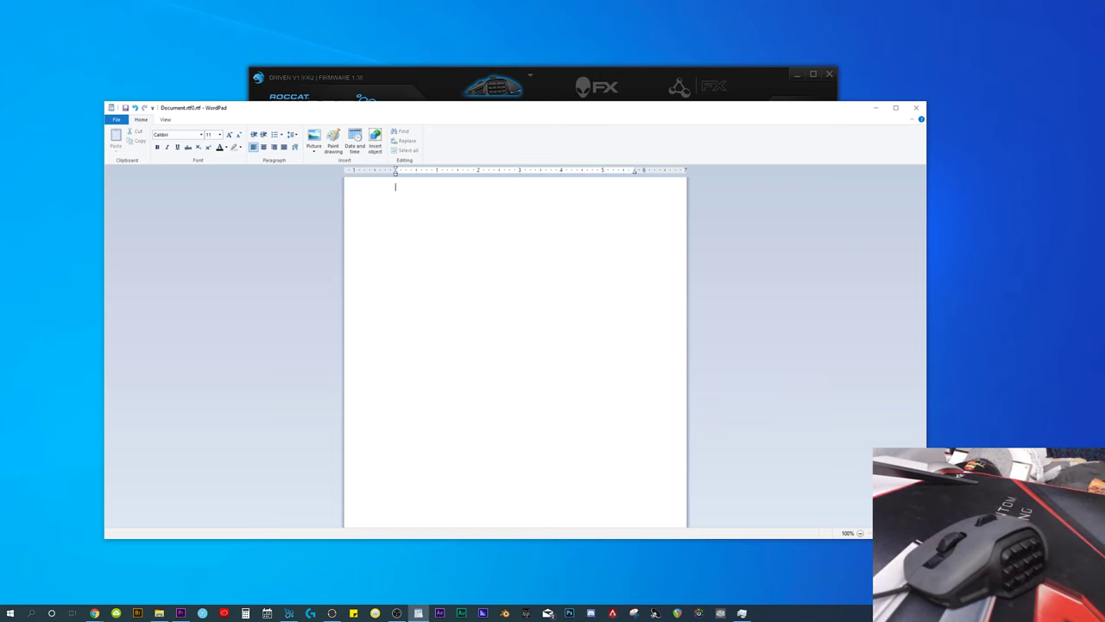
key(alt+Tab)
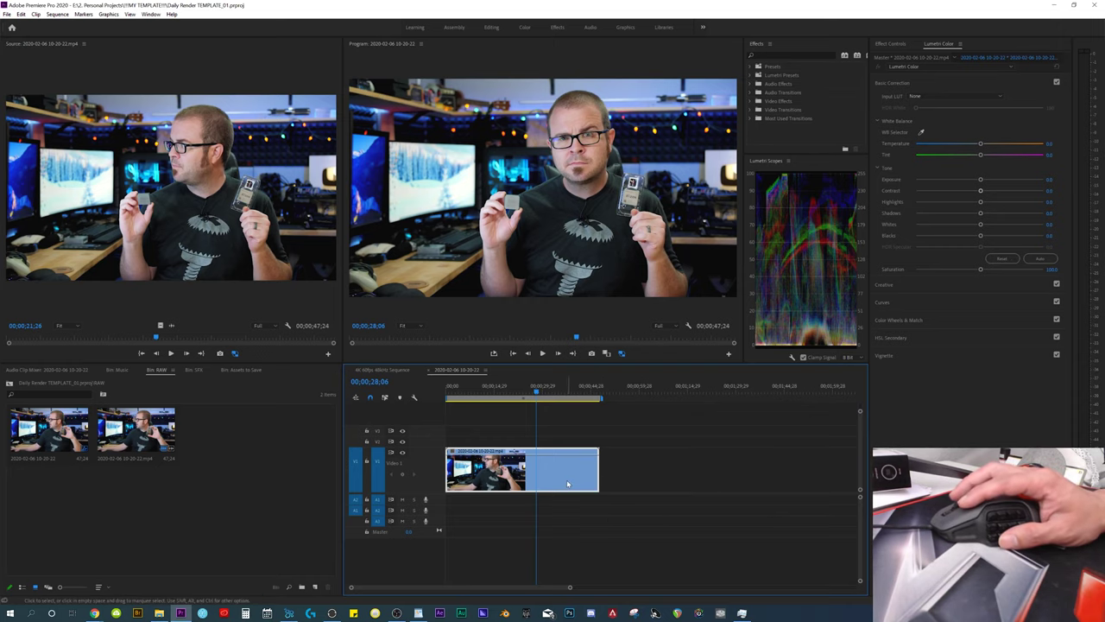
key(Delete)
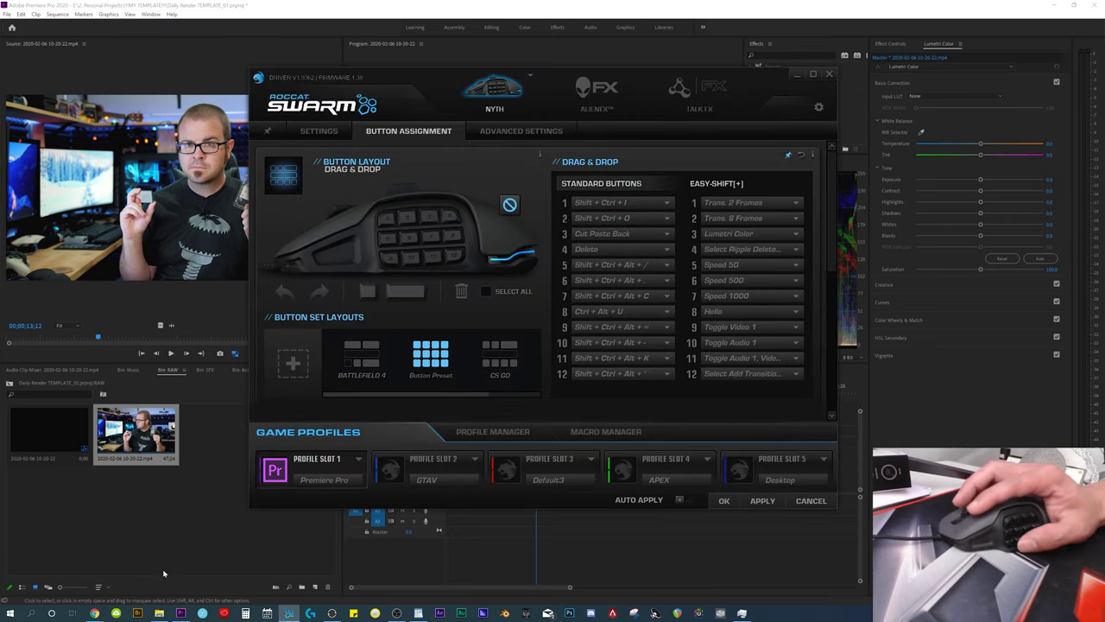
click(163, 573)
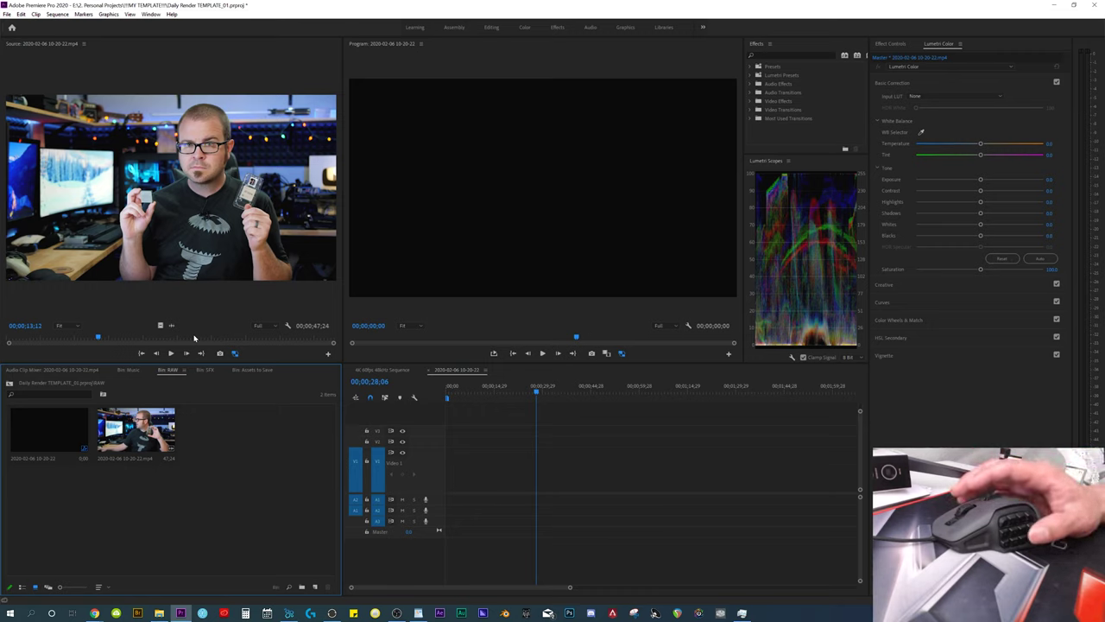
click(118, 299)
key(i)
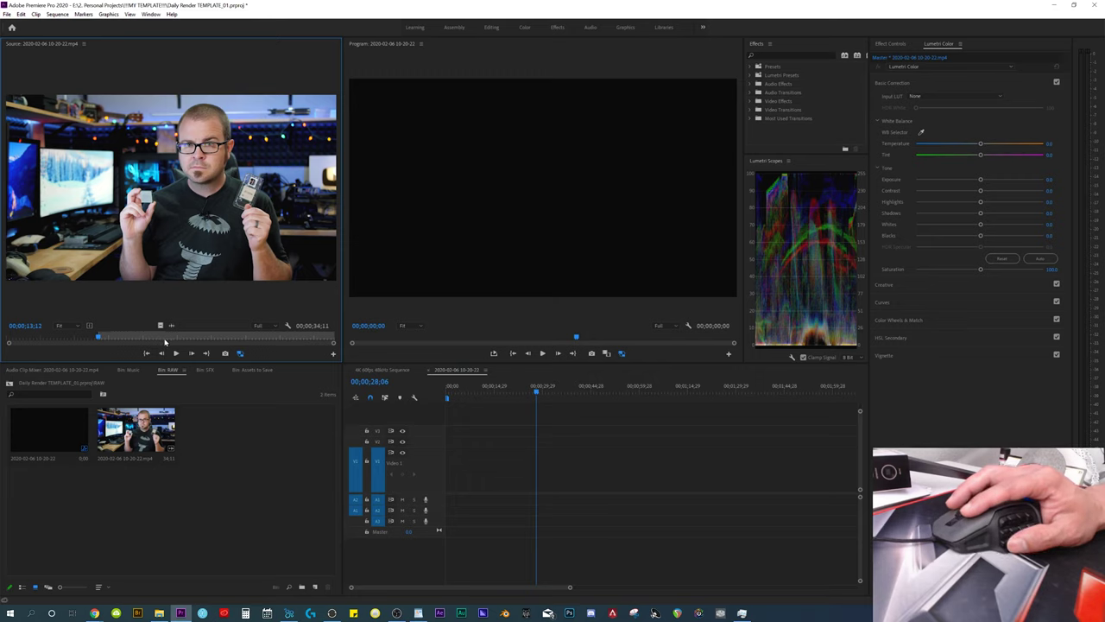
key(space)
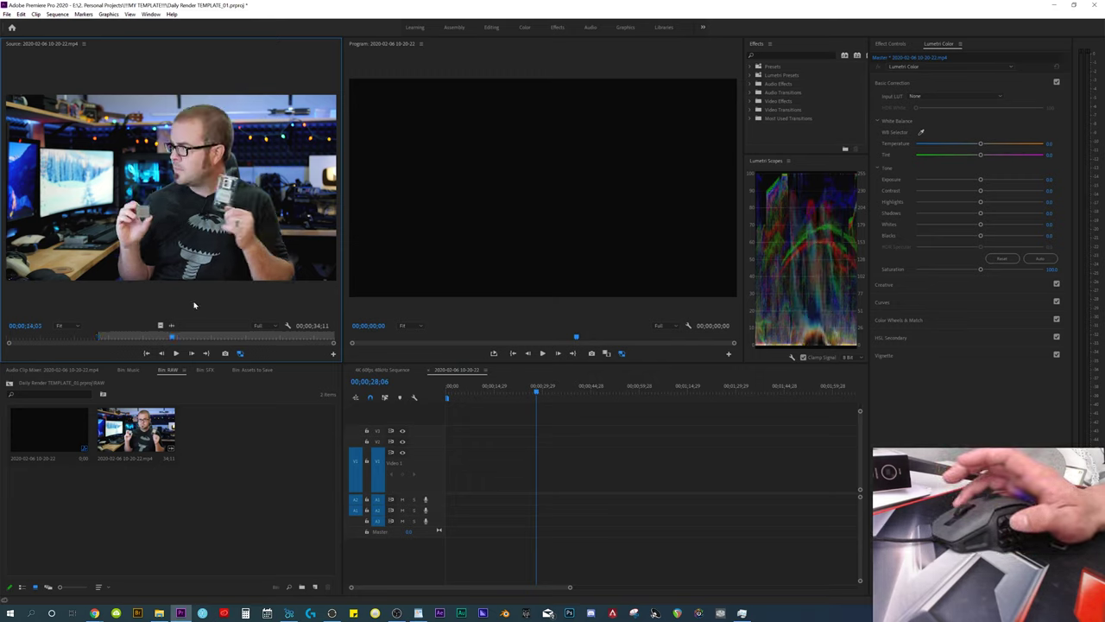
key(o)
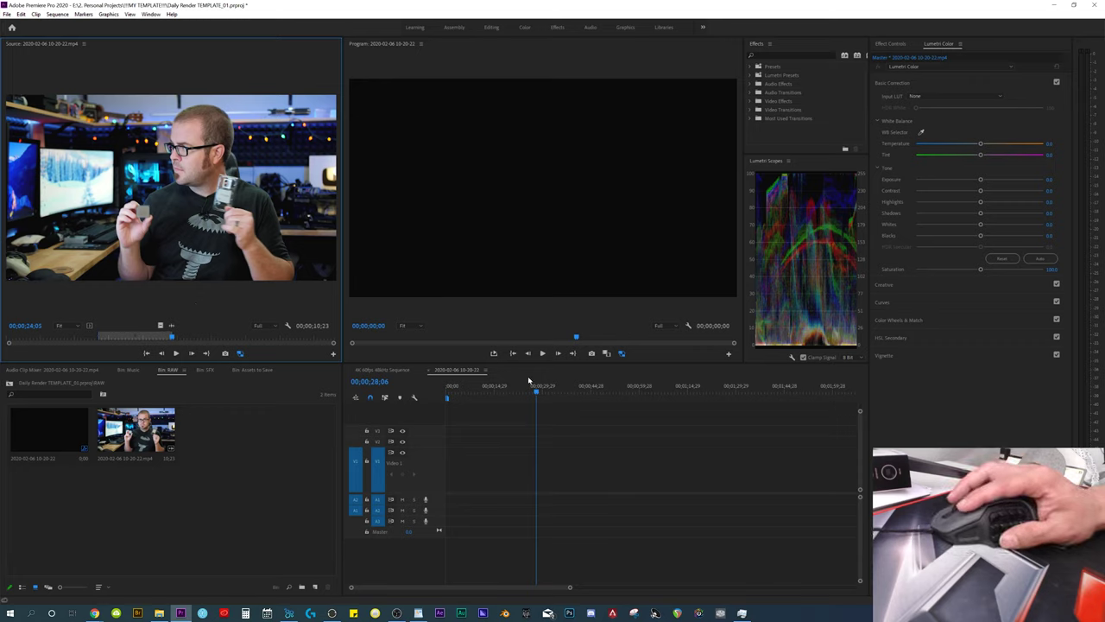
drag(537, 393, 486, 395)
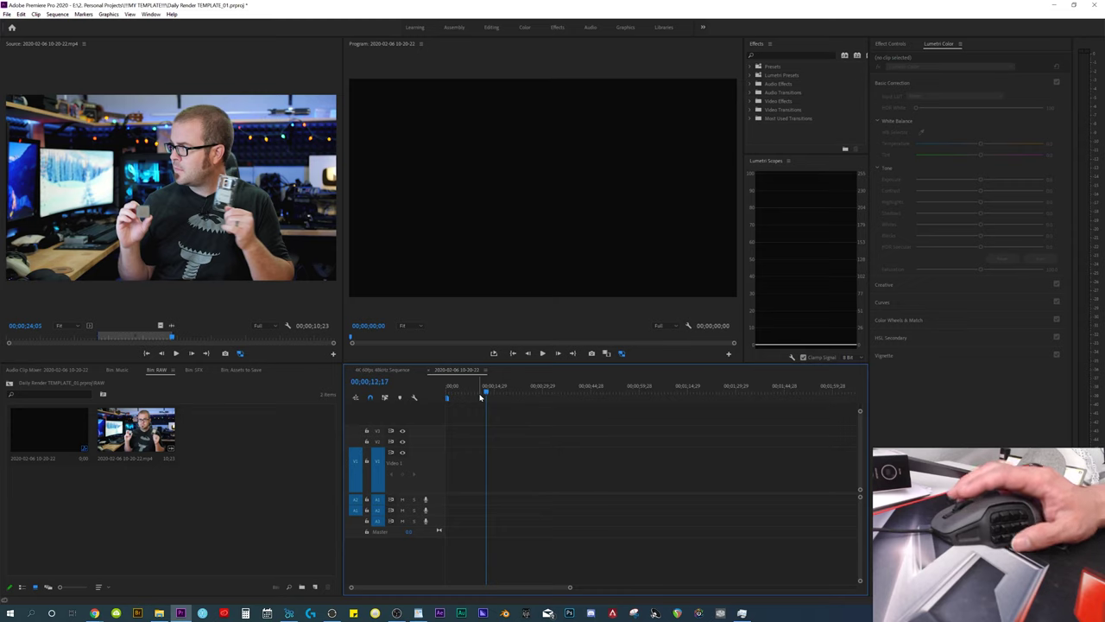
key(ctrl+comma)
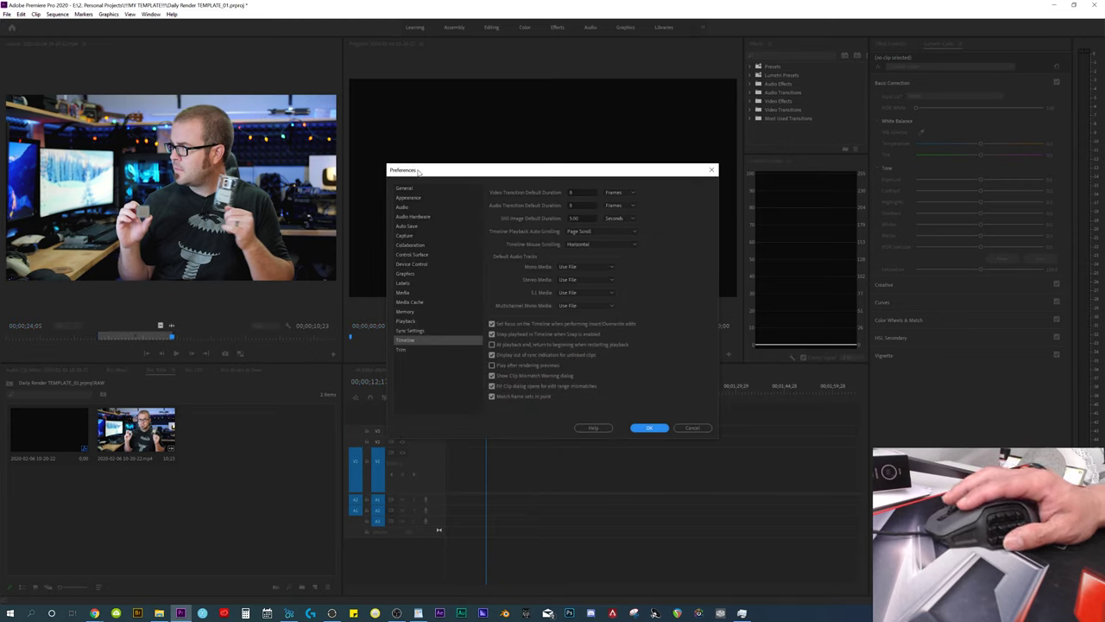
key(Escape)
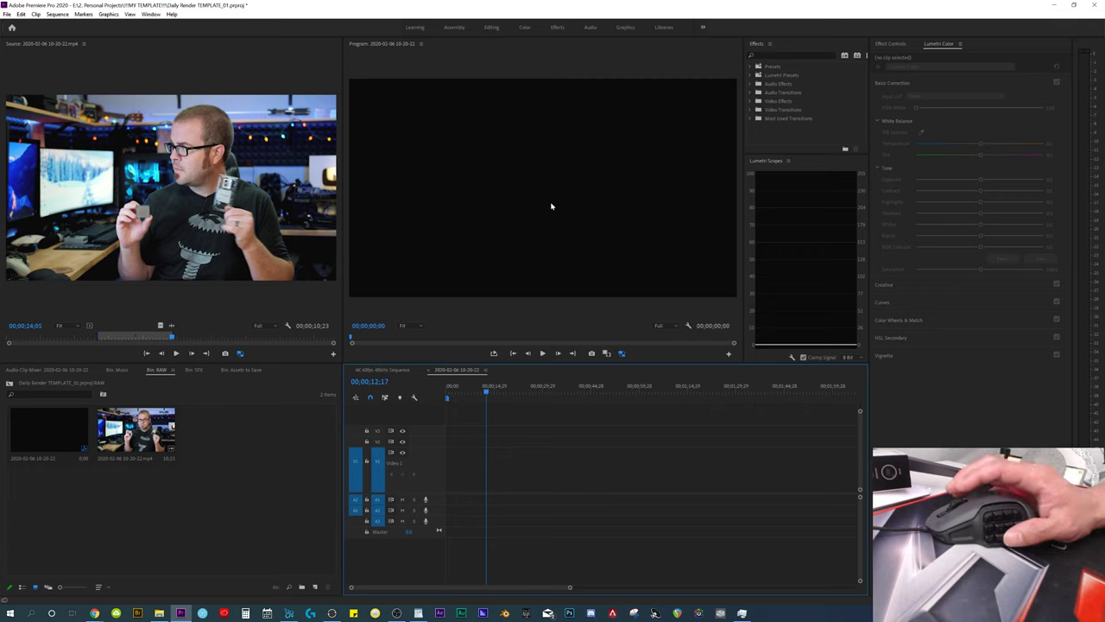
key(ctrl+comma)
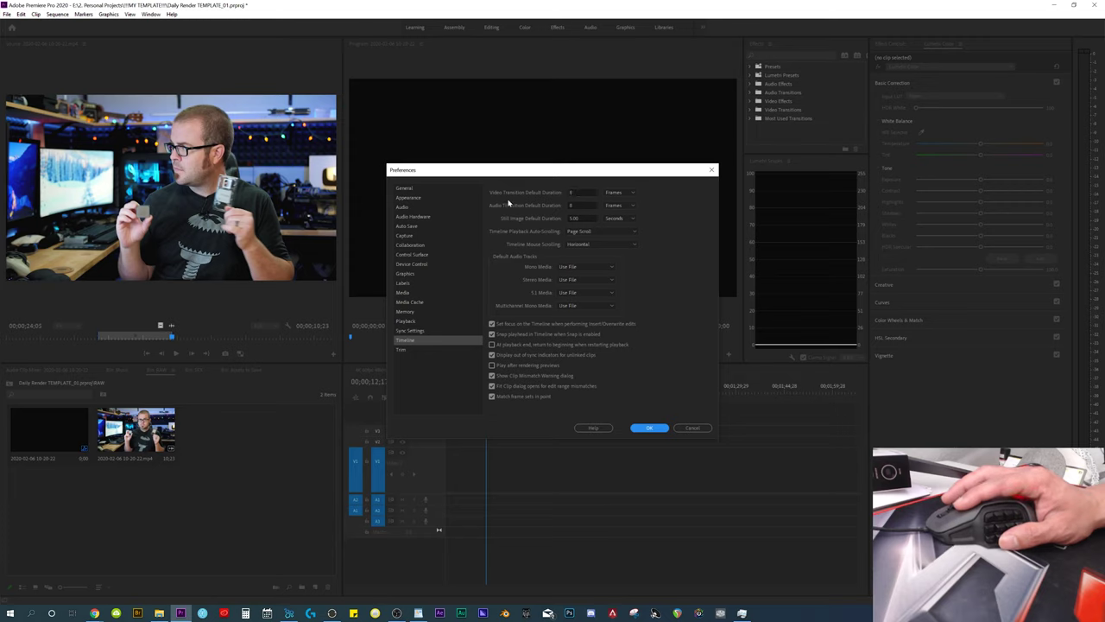
click(689, 429)
Place the marked source clip on the timeline and split it at the playhead.
drag(133, 432, 501, 466)
scroll(534, 462, up, 5)
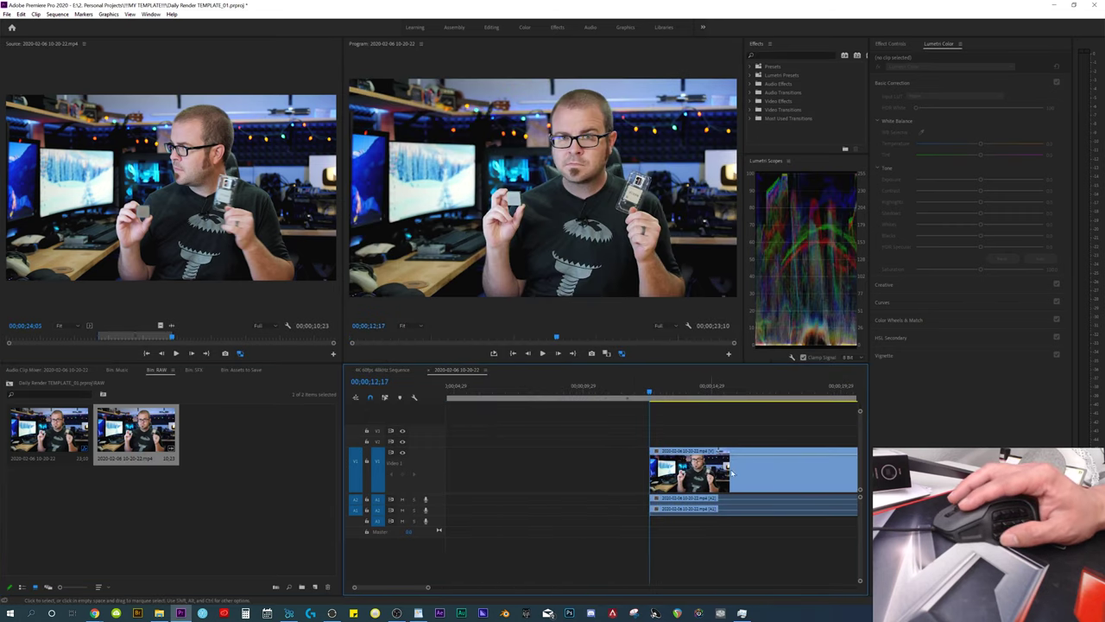
click(604, 471)
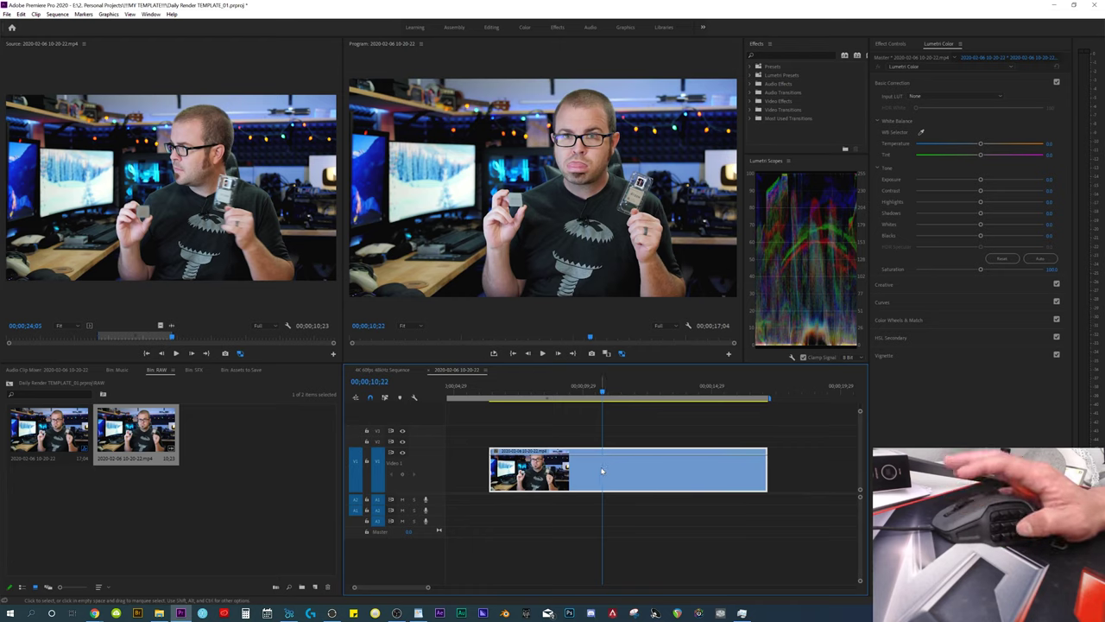
key(ctrl+k)
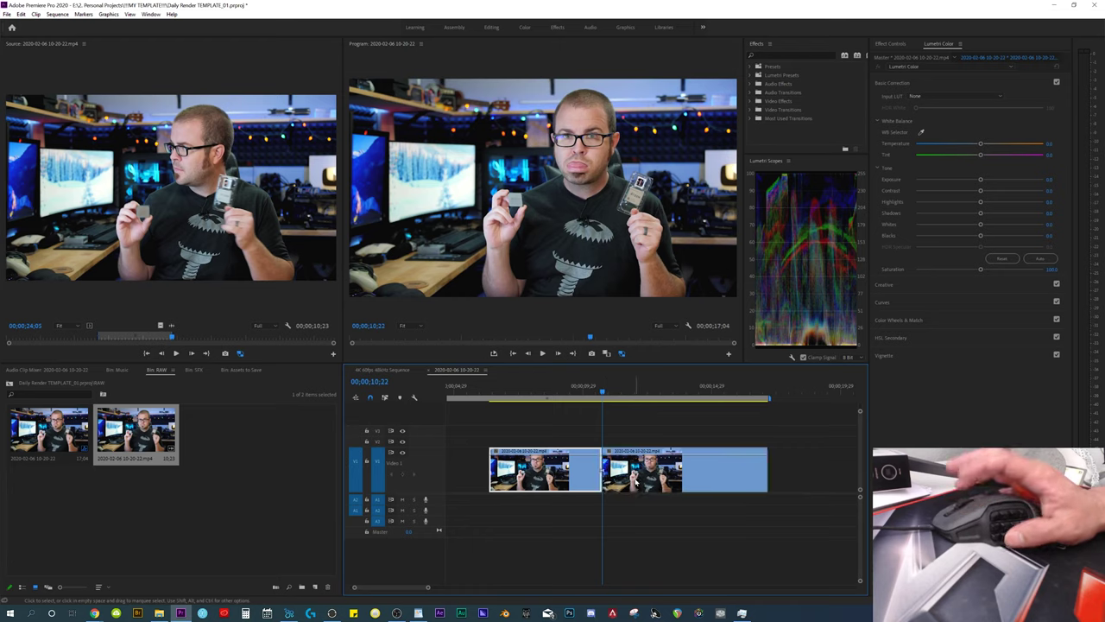
click(627, 518)
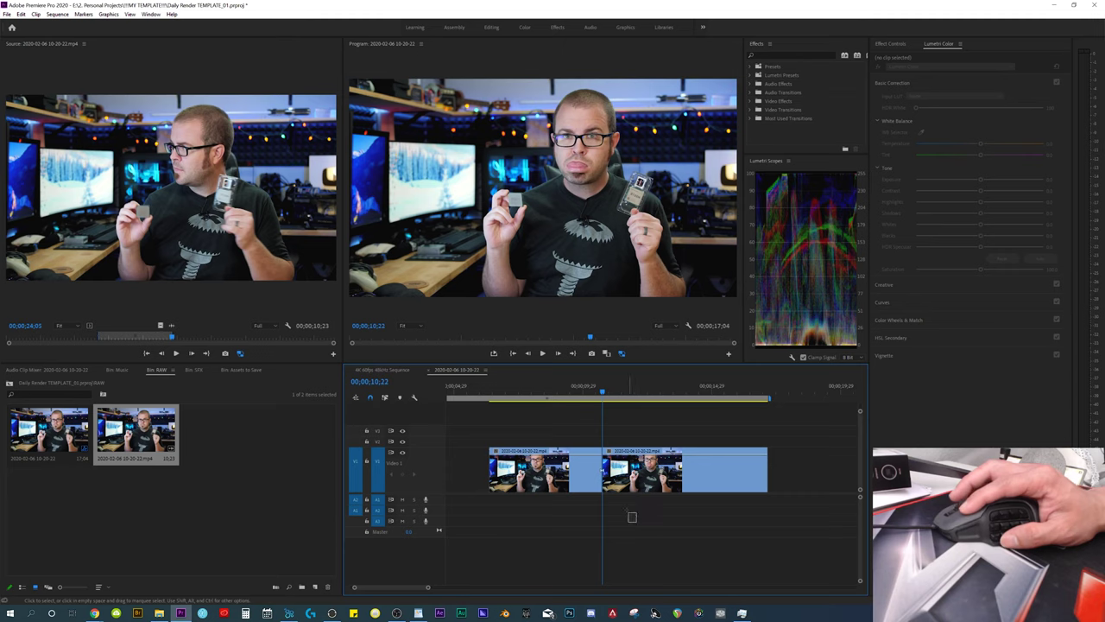
Play across the edit point, then open Timeline preferences showing 8-frame default transition durations.
double_click(604, 471)
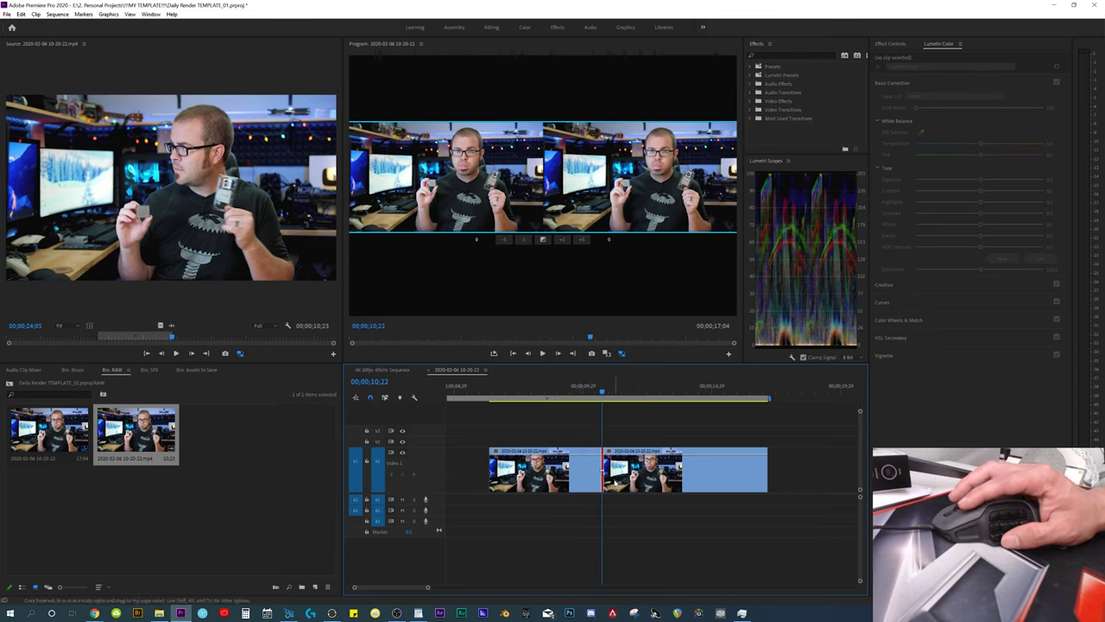
click(629, 513)
key(=)
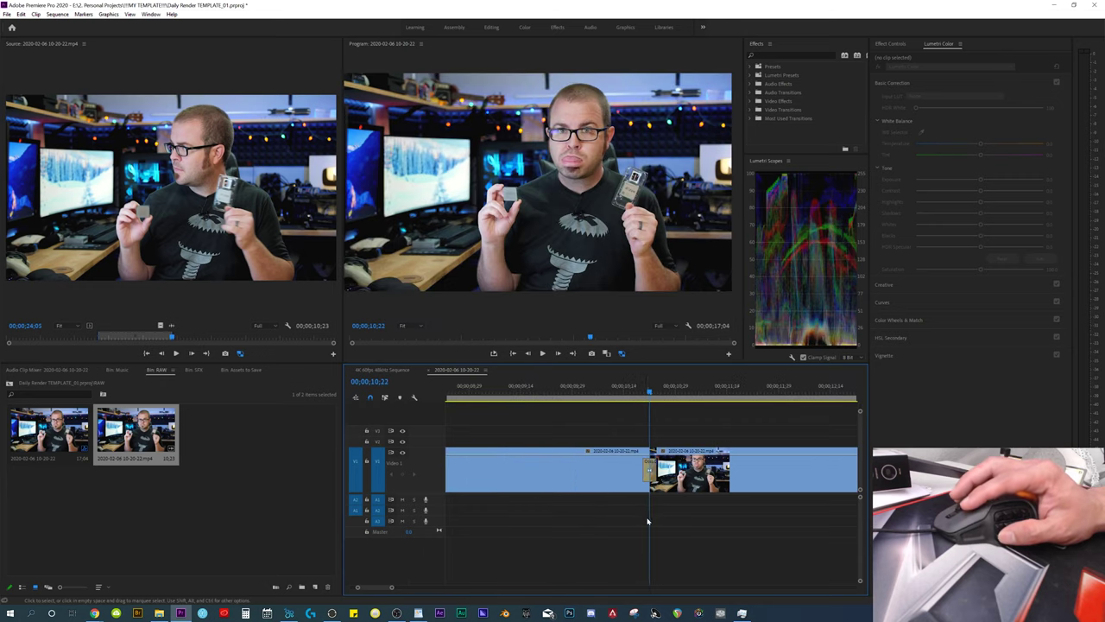
key(space)
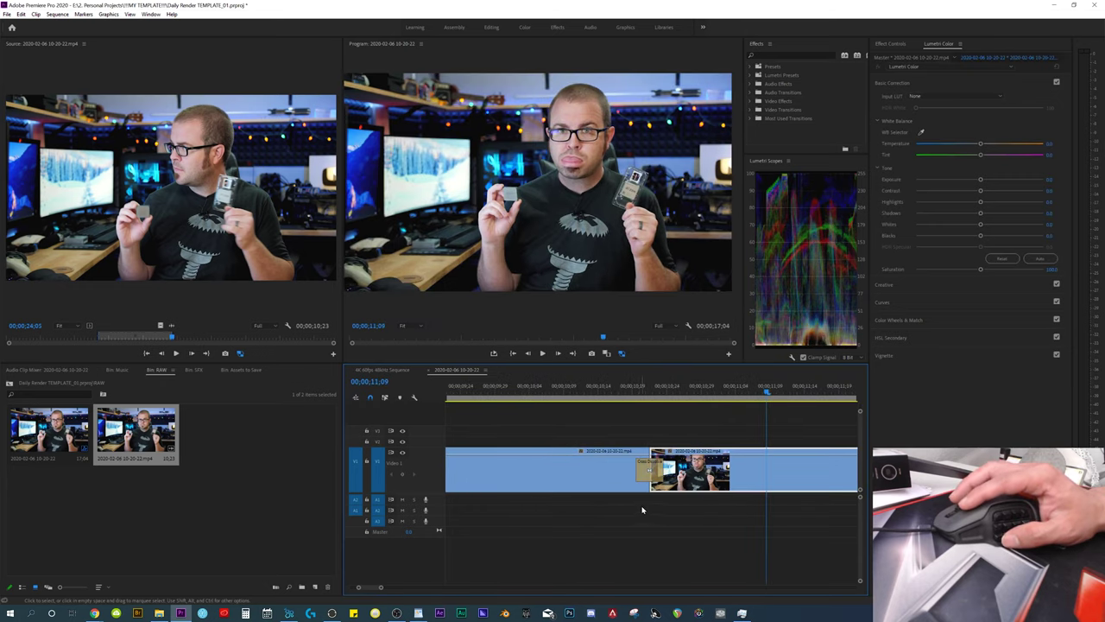
key(ctrl+comma)
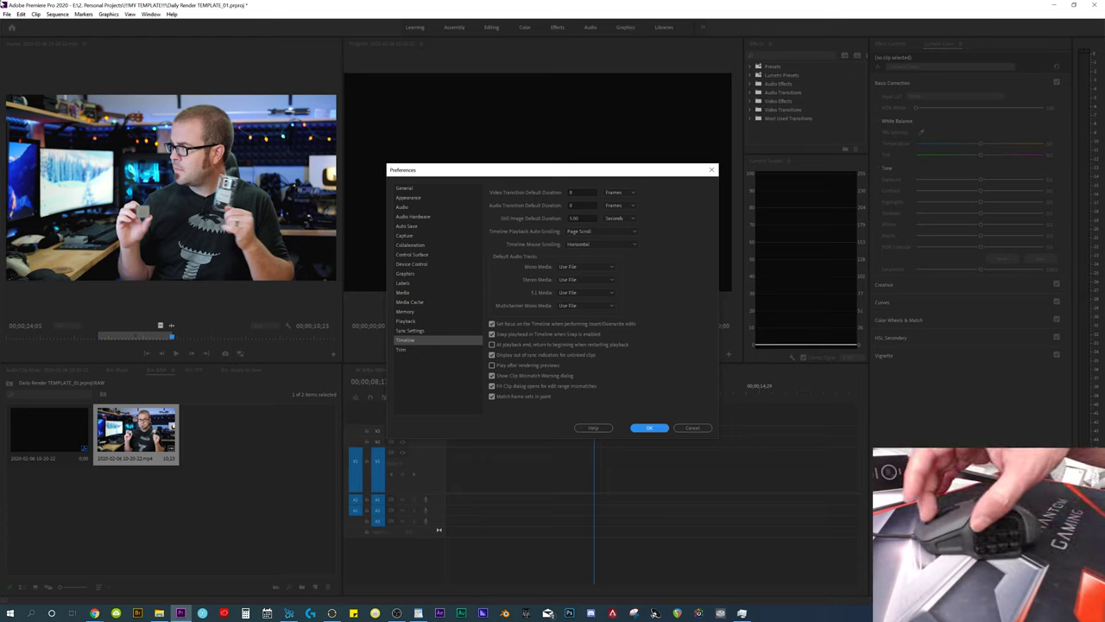
Confirm and close Preferences, then reopen and close the Timeline preferences again.
click(650, 428)
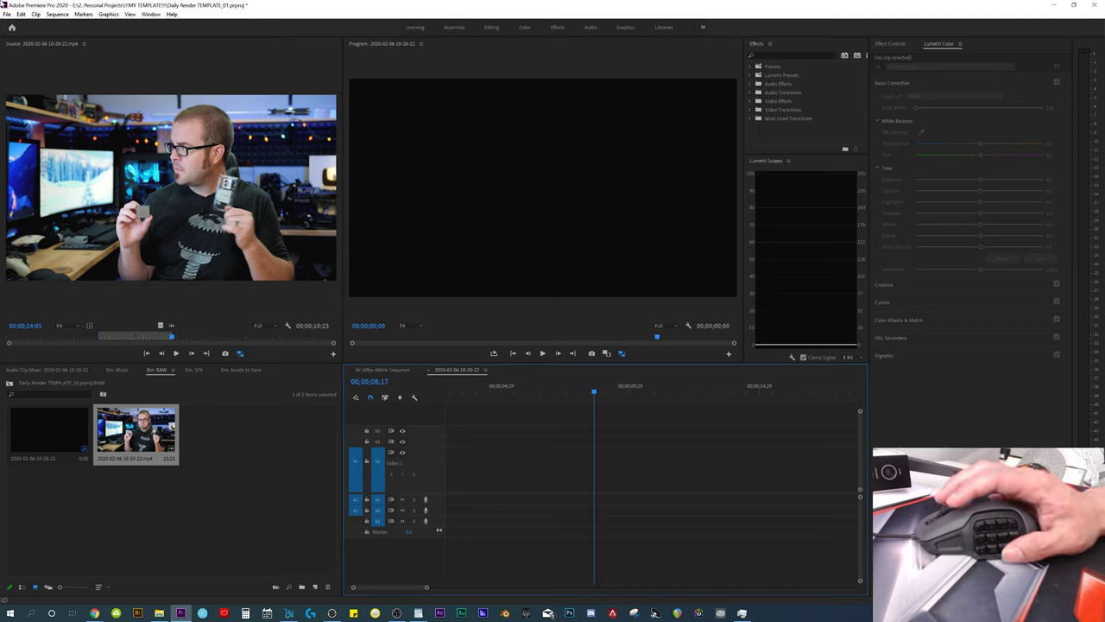
key(ctrl+comma)
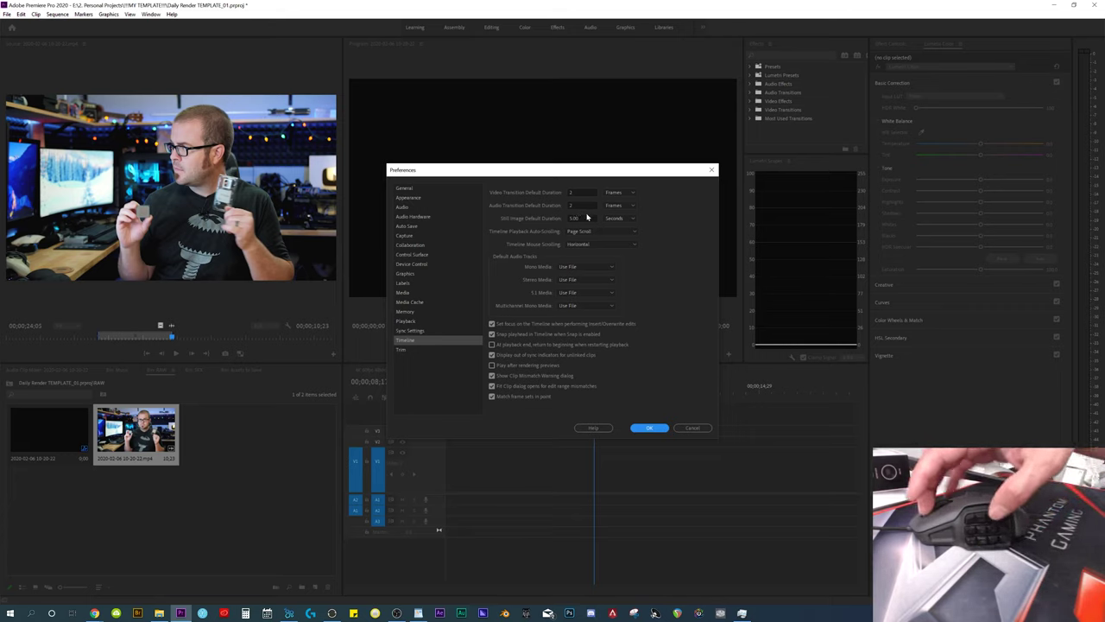
key(Return)
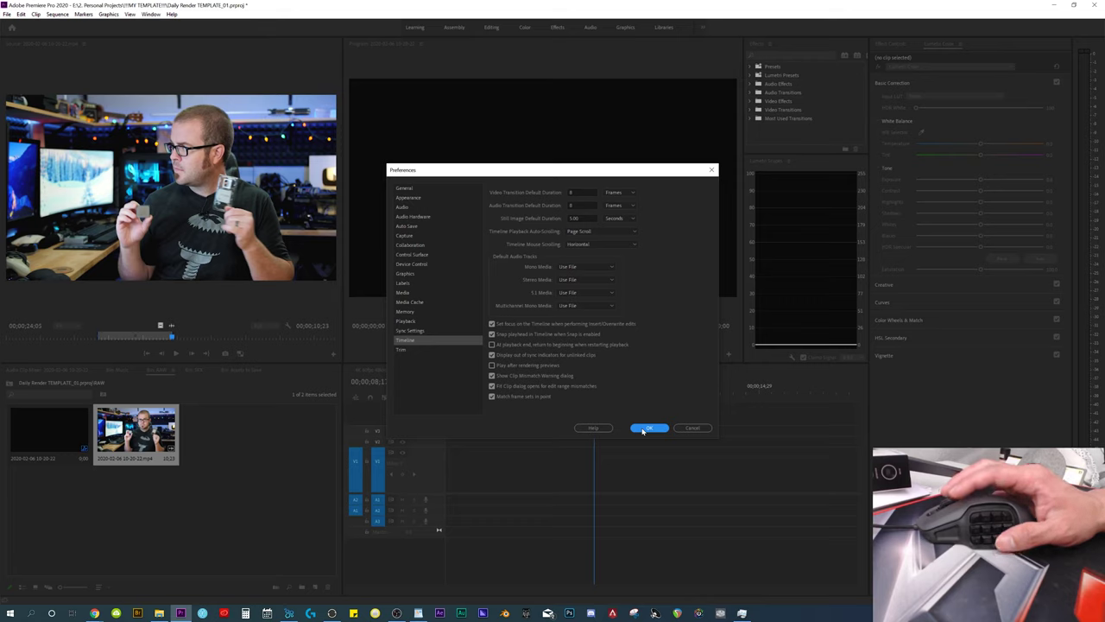
Set the audio transition default duration to 8 frames, then overwrite the source clip into the sequence.
key(Tab)
key(Tab)
key(Tab)
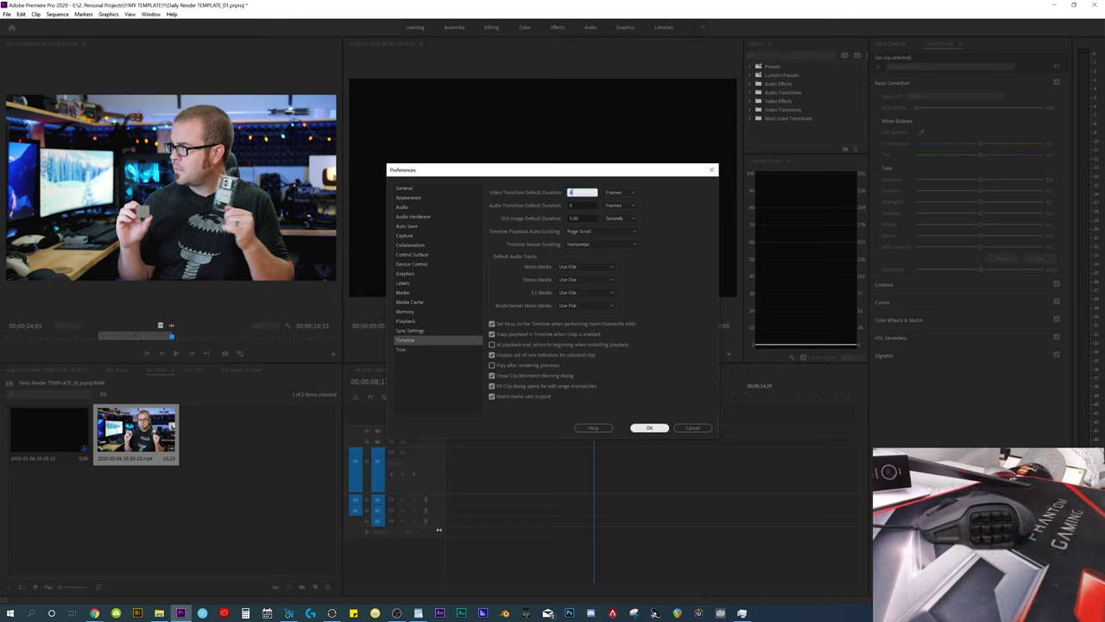
key(Tab)
key(Tab)
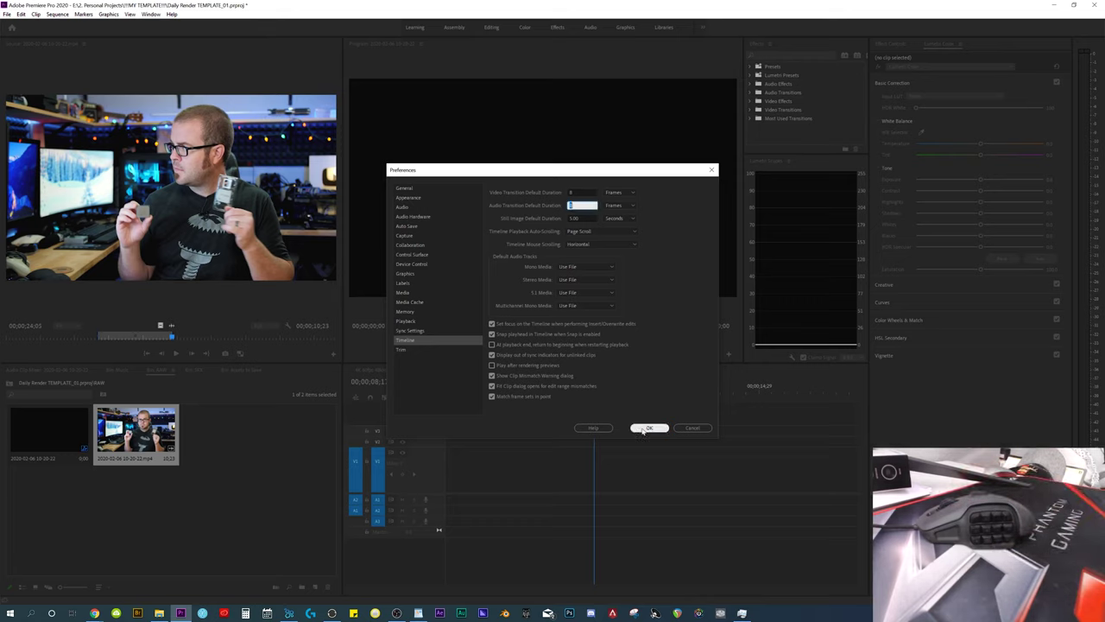
text(8)
click(643, 430)
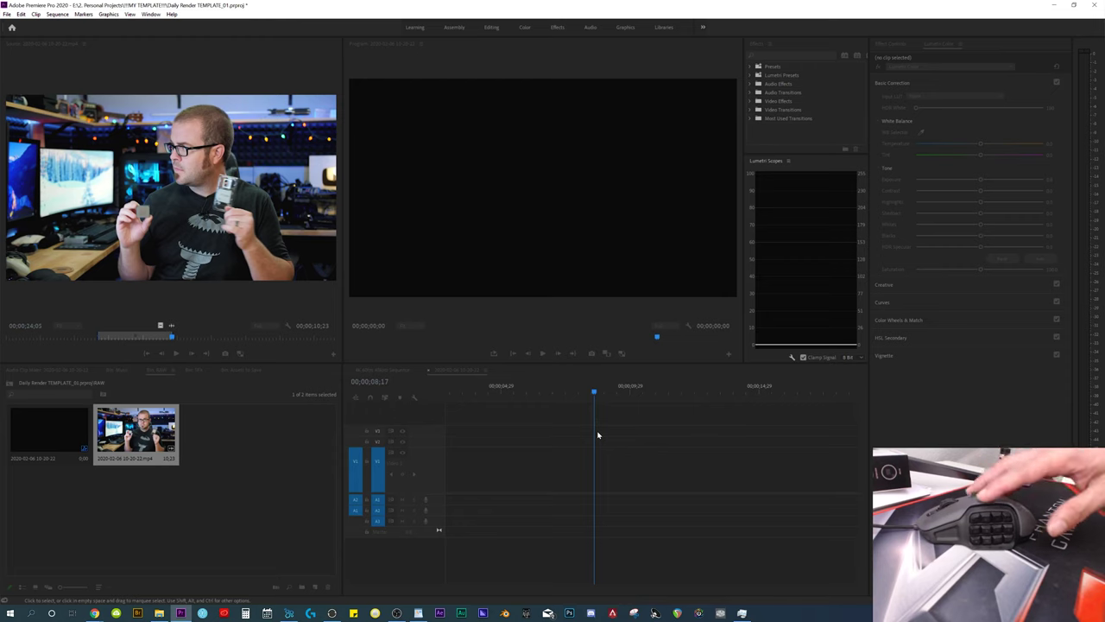
key(period)
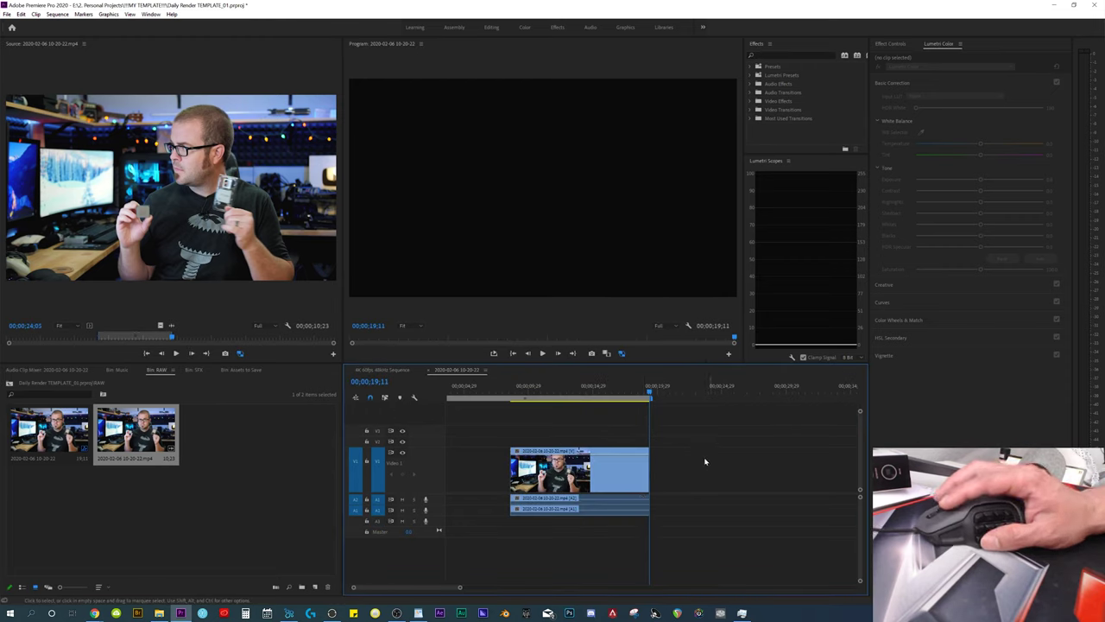
Clear the end edit point and jump the playhead to the clip's first frame, zoomed in.
click(650, 467)
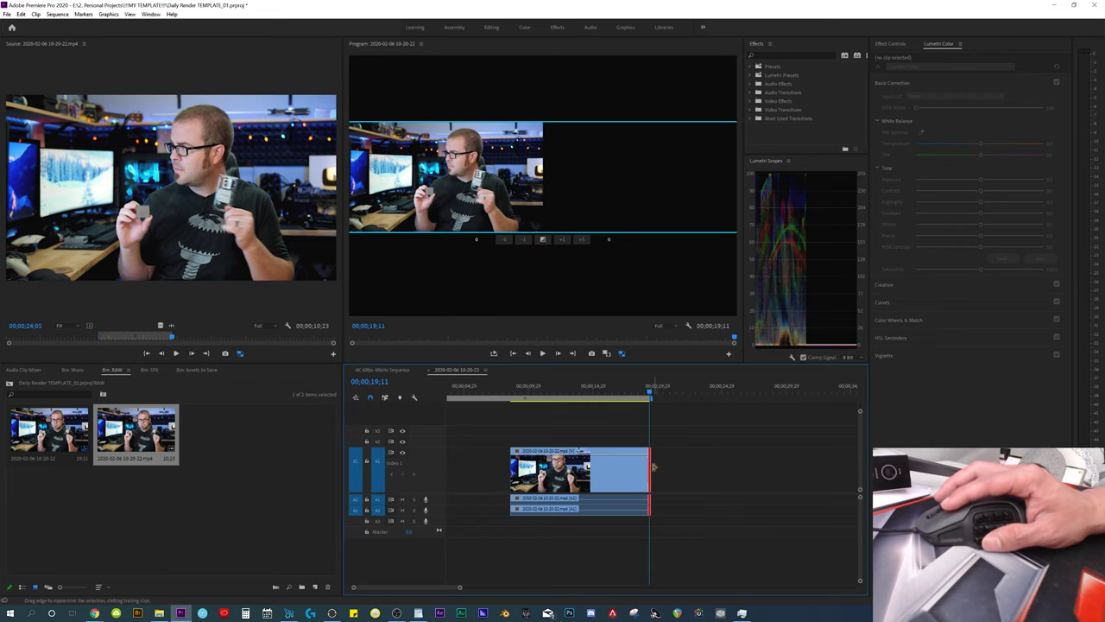
click(670, 466)
key(Up)
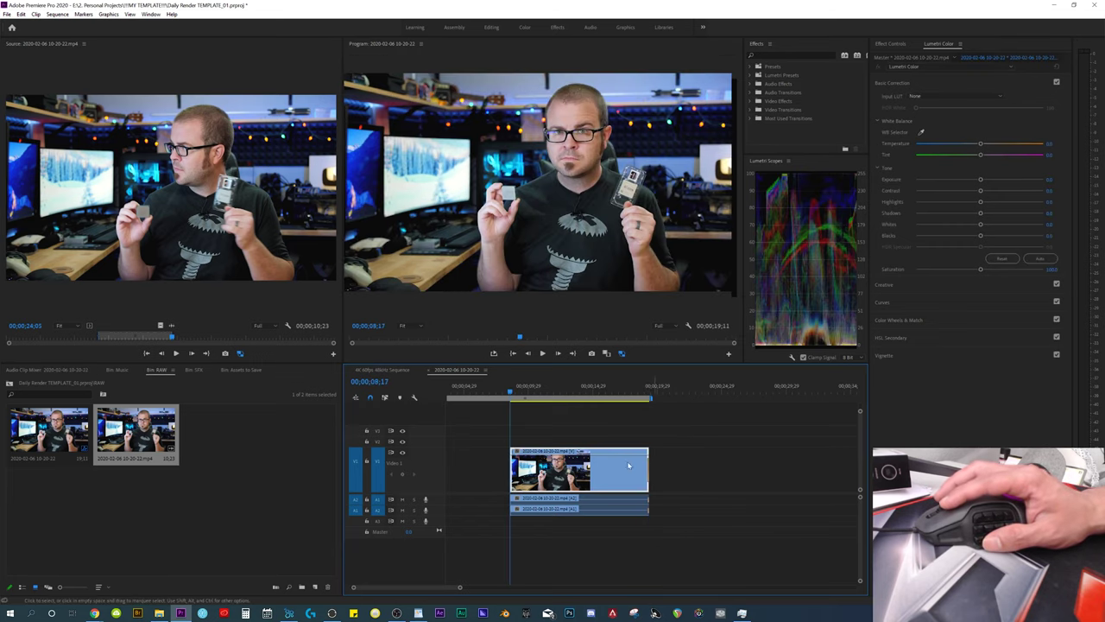
drag(528, 418, 488, 537)
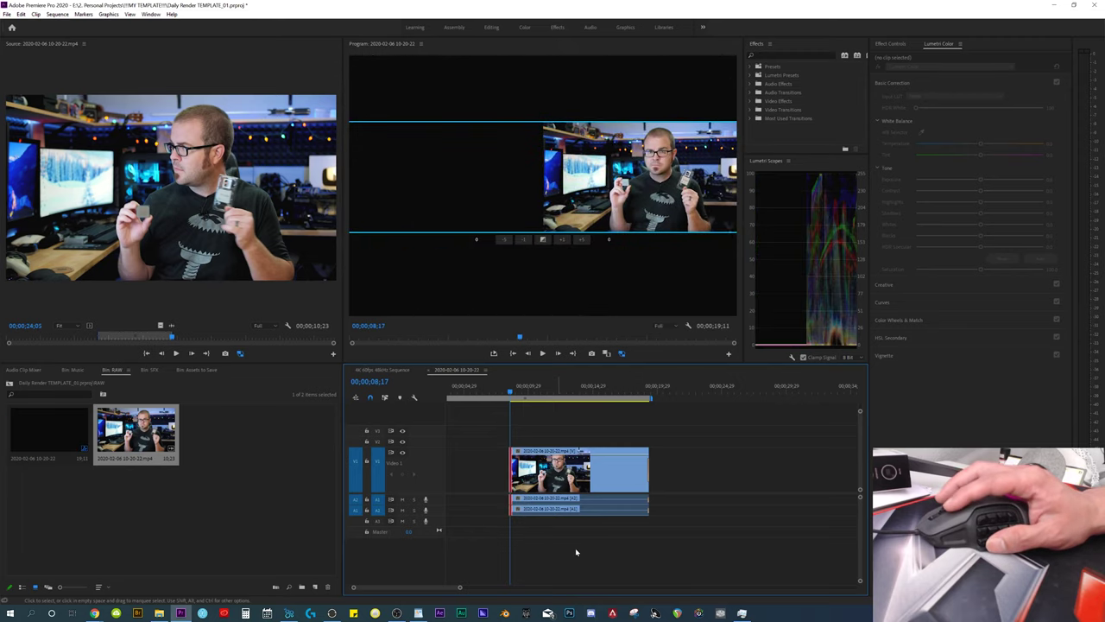
key(equal)
key(grave)
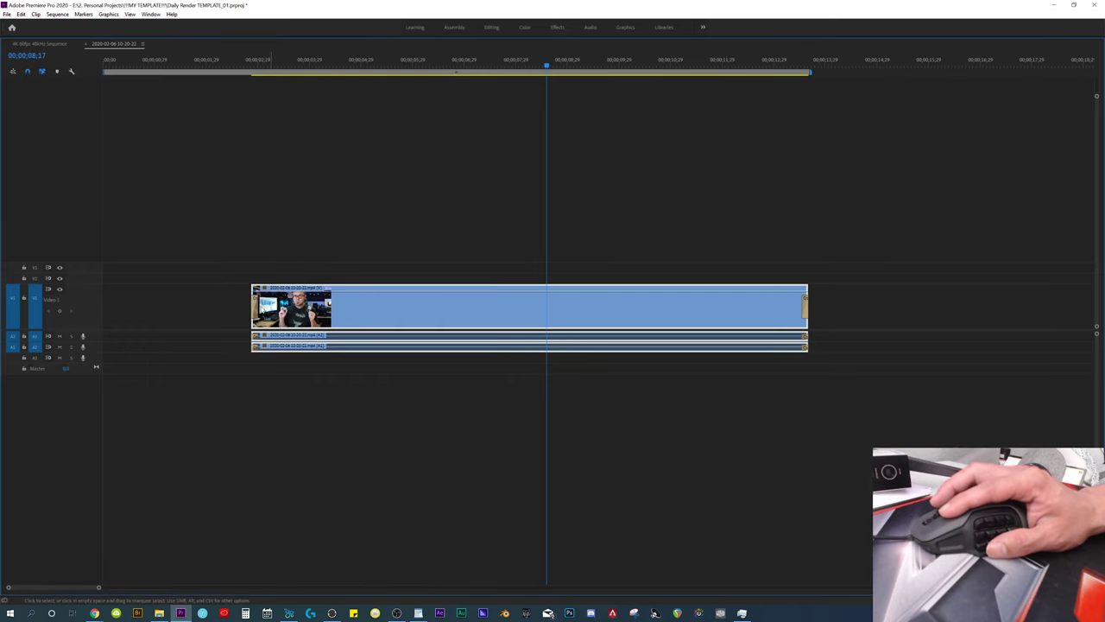
key(grave)
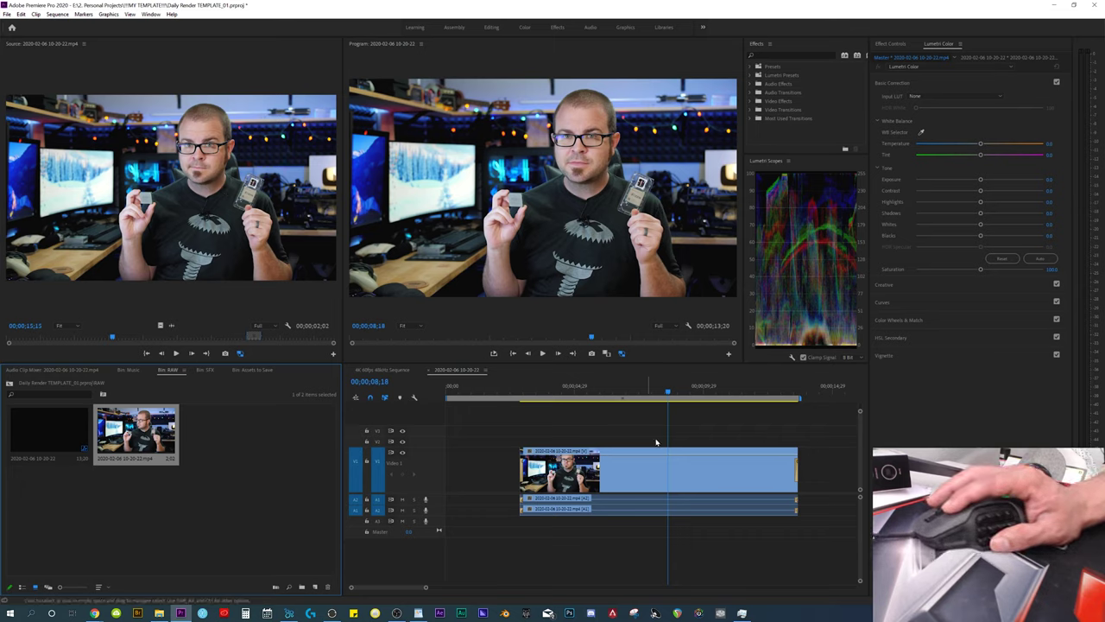
Disable A1/A2 source patching, target source video to V2, and overwrite the clip there.
click(355, 510)
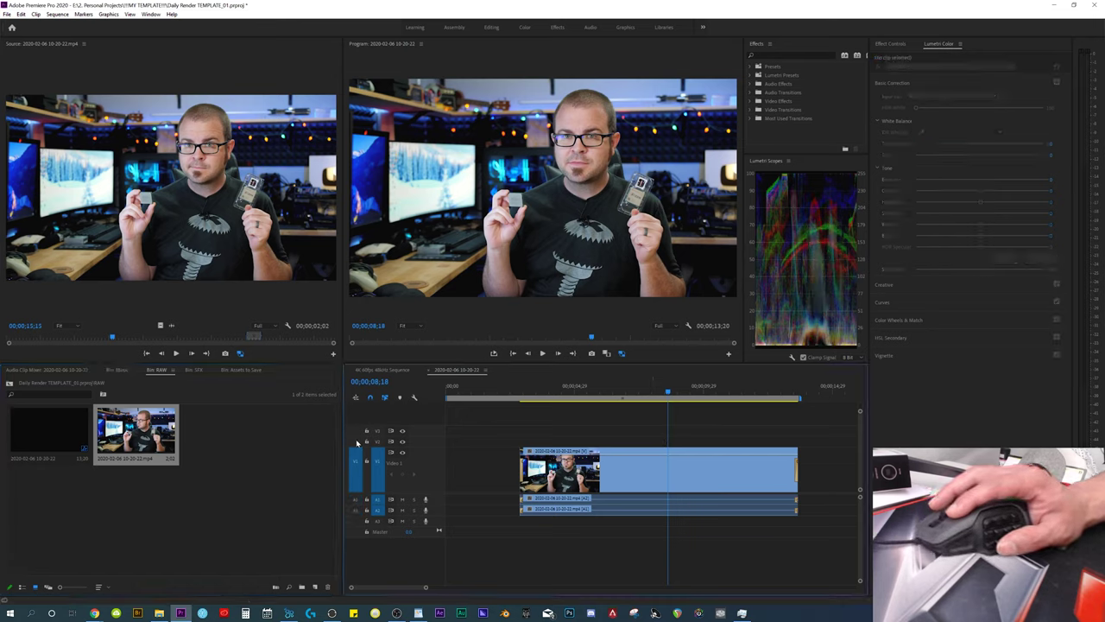
drag(356, 449, 356, 441)
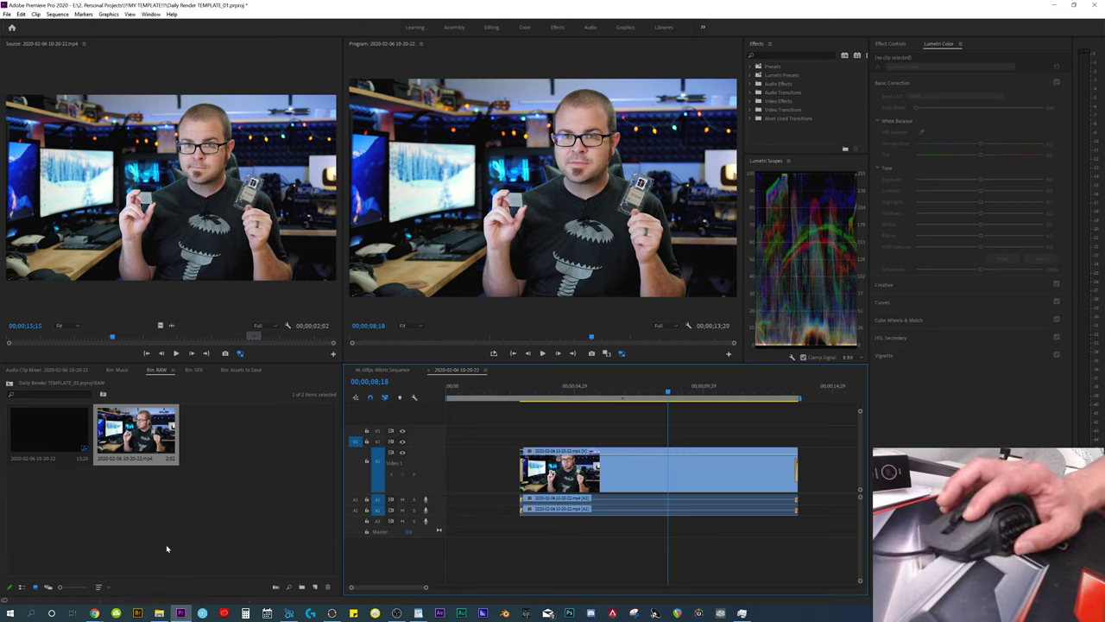
key(space)
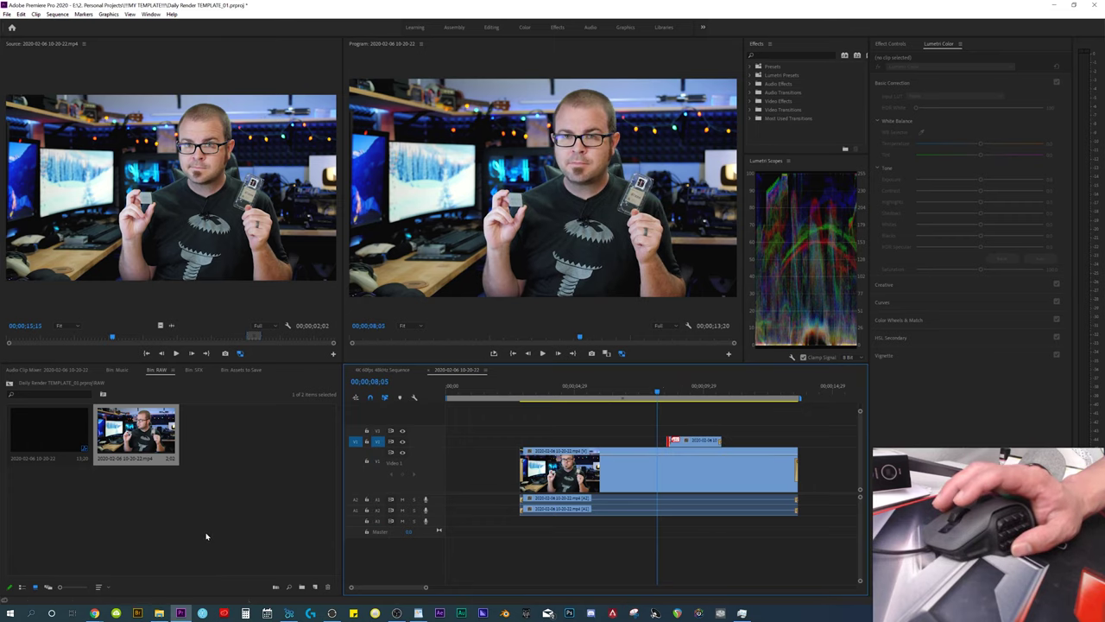
key(space)
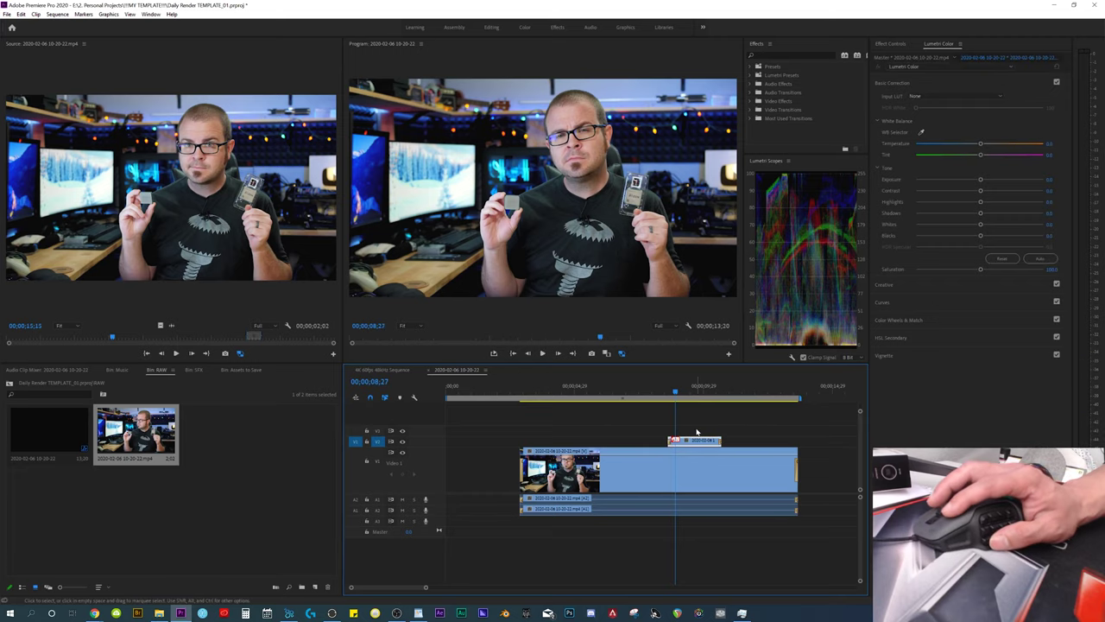
Inspect the V2 clip in an enlarged, zoomed-in Timeline, then restore the normal layout.
key(grave)
key(equal)
key(equal)
key(equal)
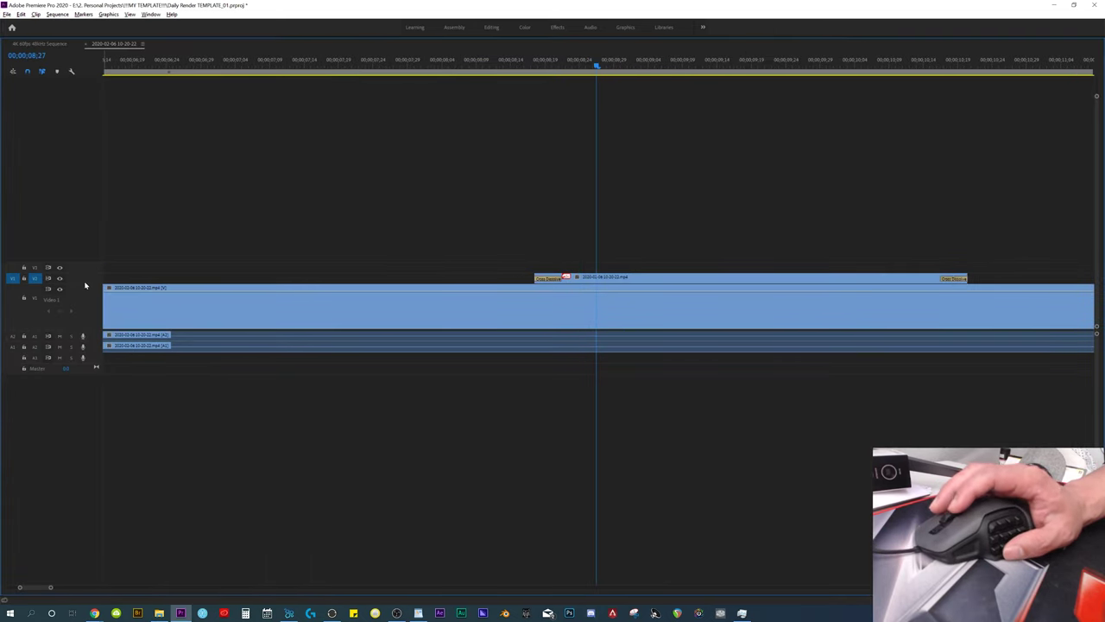
scroll(542, 276, up, 2)
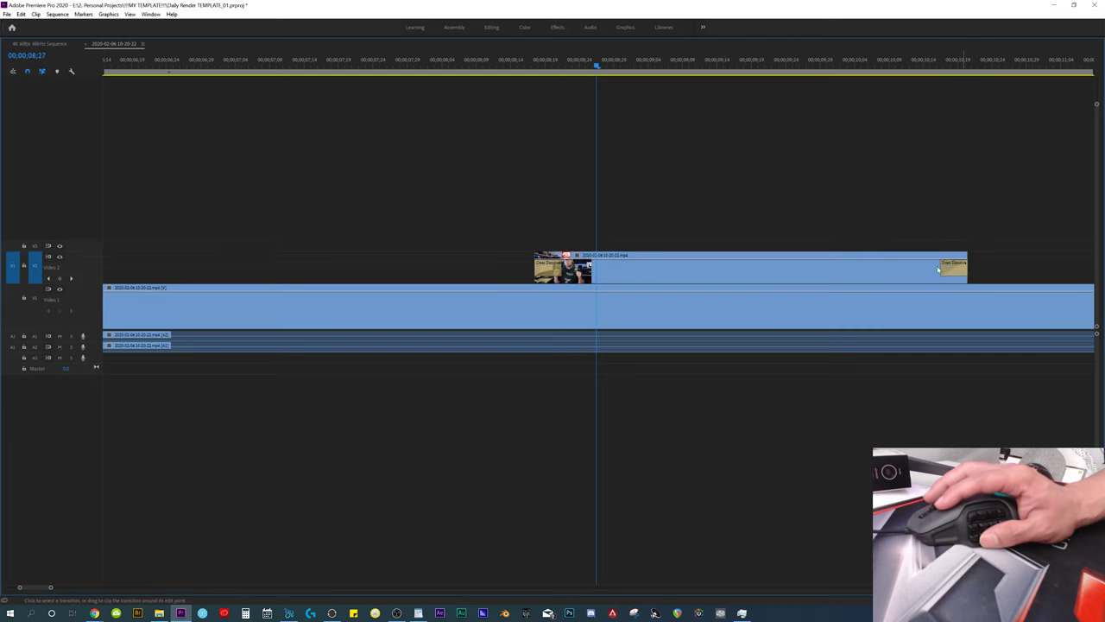
key(grave)
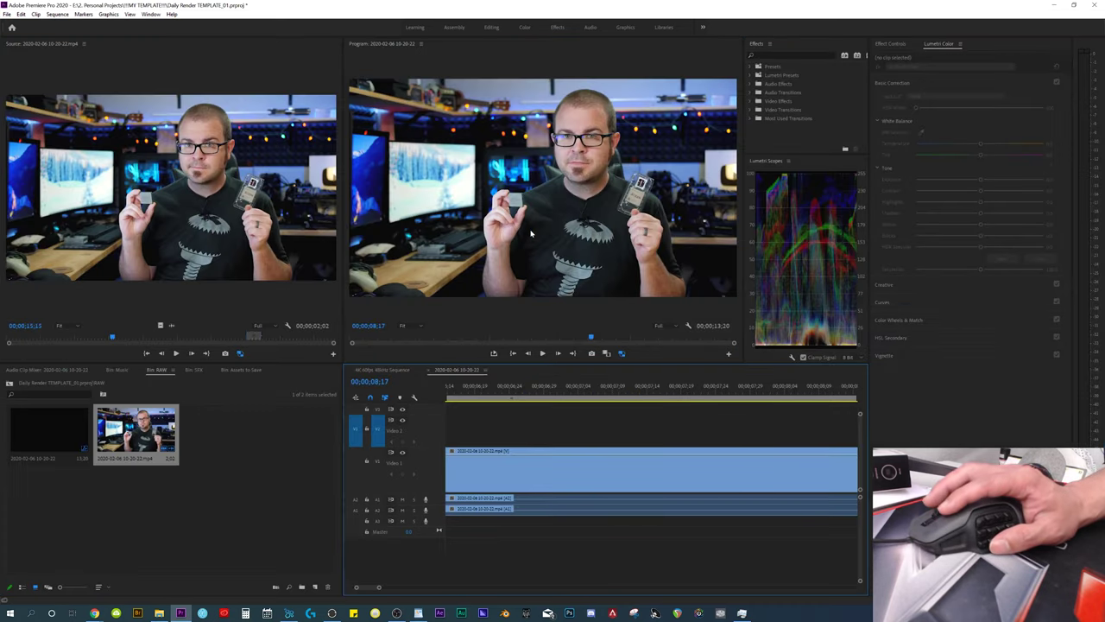
scroll(554, 416, down, 5)
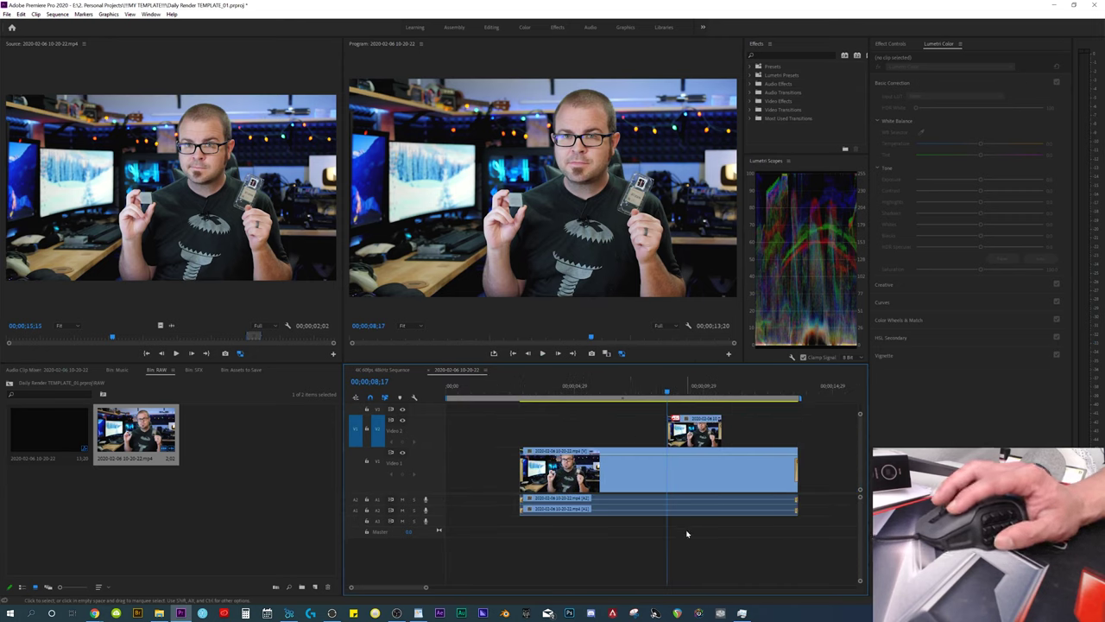
scroll(672, 544, up, 3)
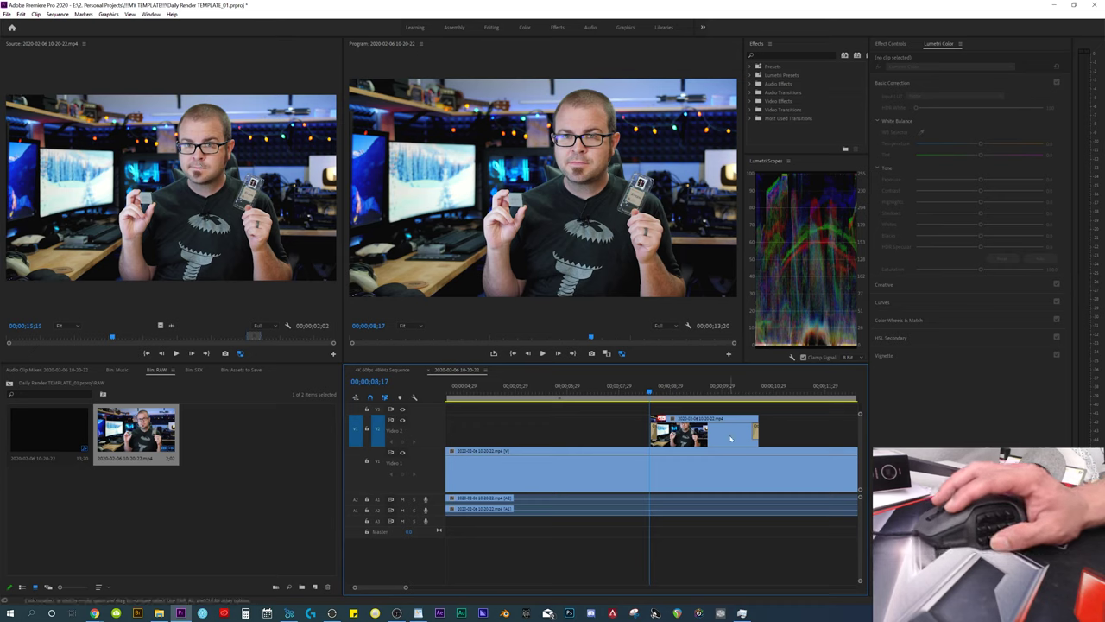
Play back the overlaid V2 clip, then deselect it.
key(space)
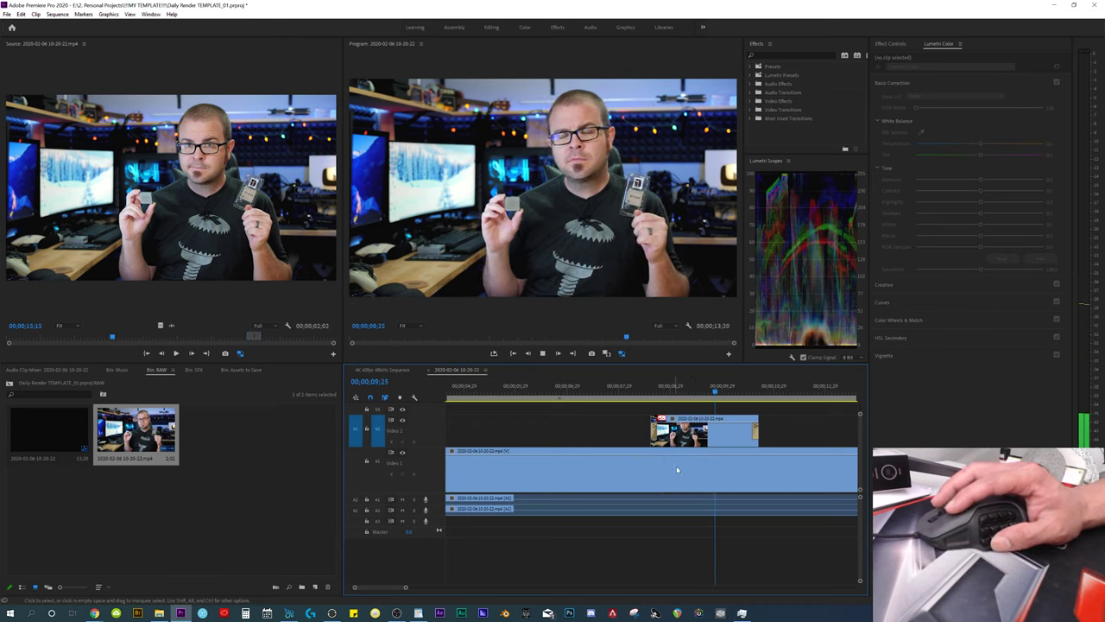
click(691, 445)
key(space)
click(666, 523)
scroll(714, 486, down, 3)
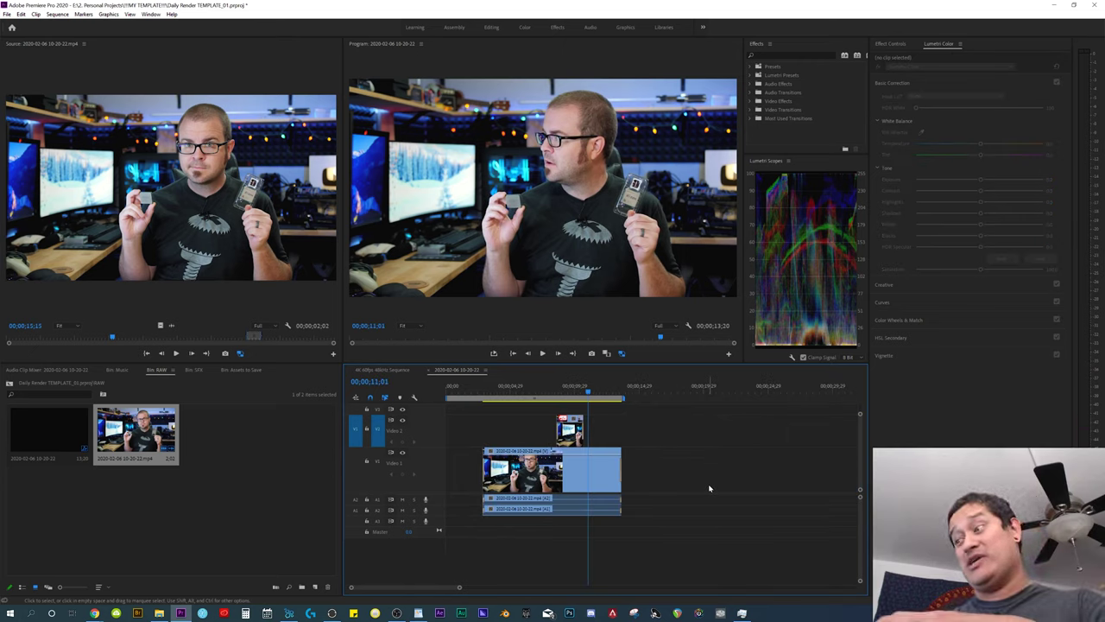
Press Ctrl+M to show the Nyth's Premiere Pro profile button assignments in ROCCAT Swarm.
key(ctrl+m)
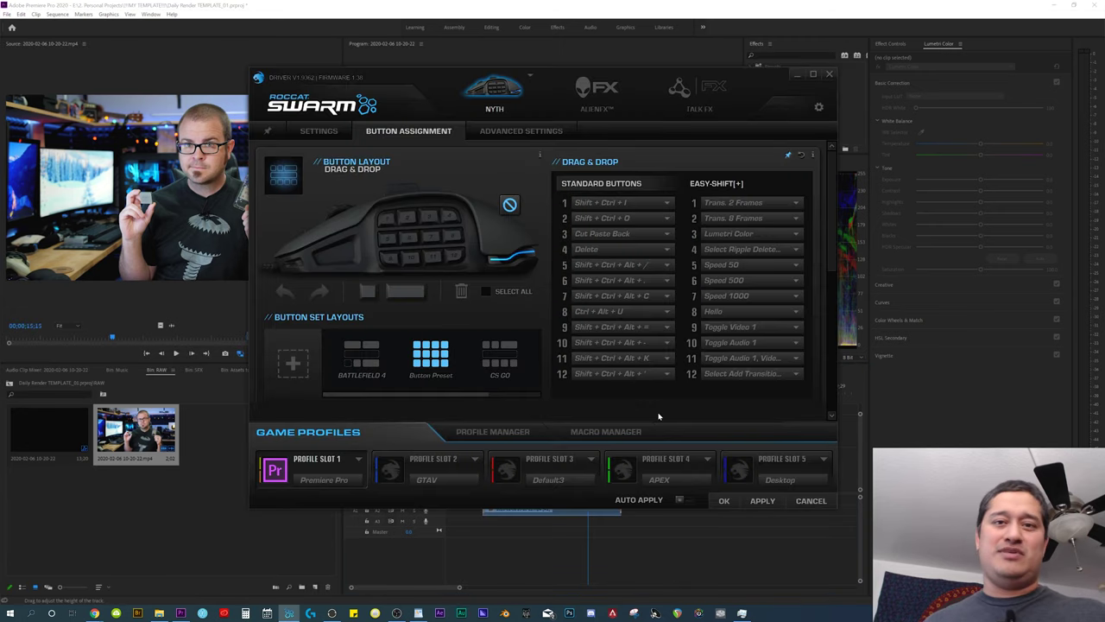